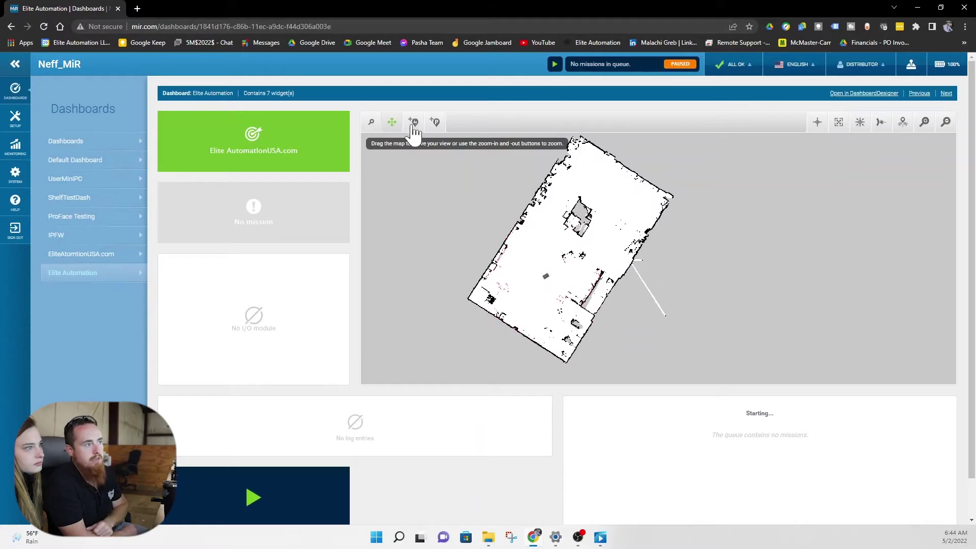
# - Place a new position on the map beside the robot, at about X 8.7 m, Y 14.55 m, oriented about 60° from the X-axis
pyautogui.click(435, 124)
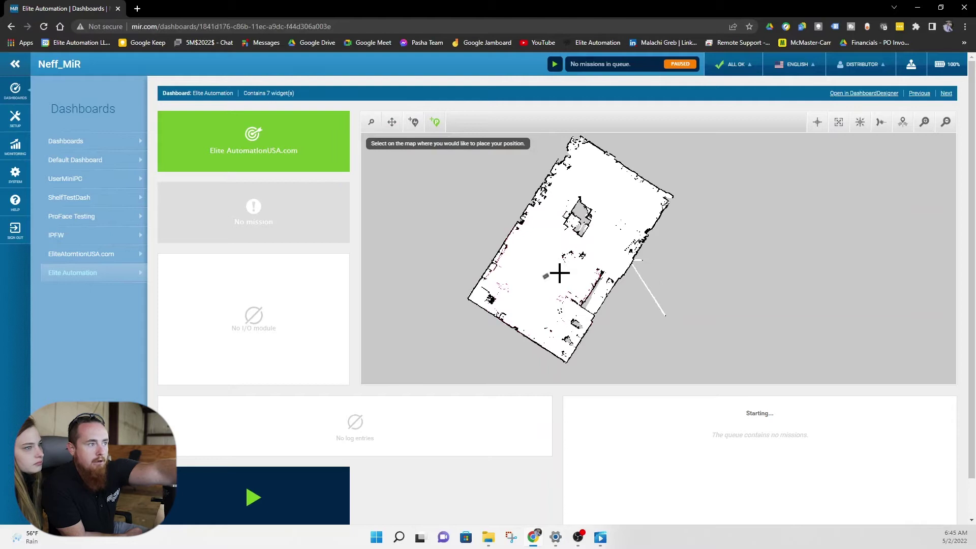
pyautogui.scroll(6, 561, 275)
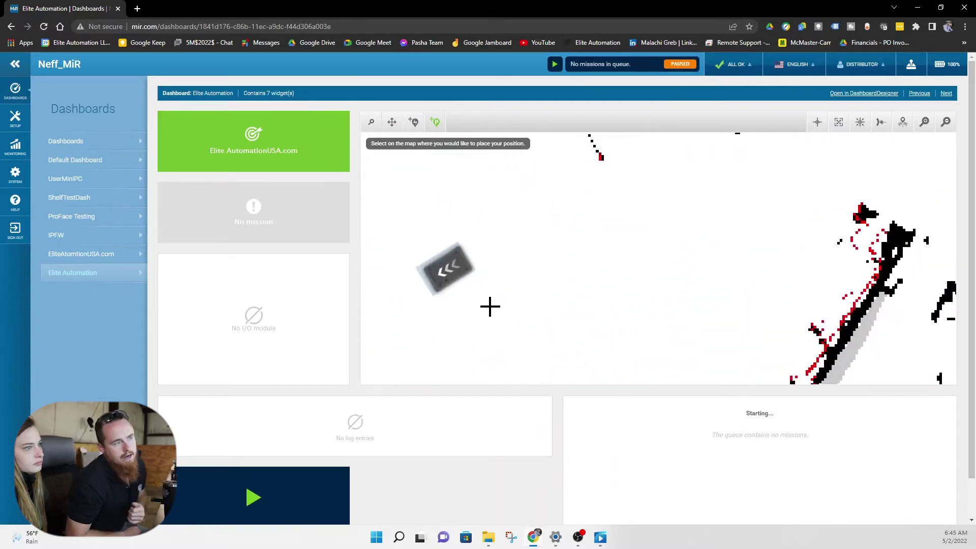
pyautogui.scroll(-5, 490, 308)
pyautogui.scroll(-3, 491, 307)
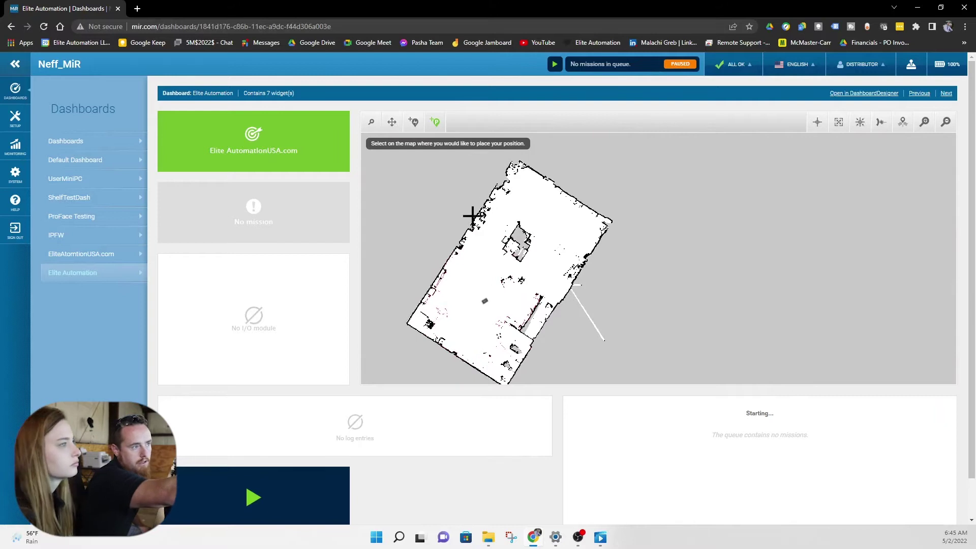
pyautogui.click(456, 301)
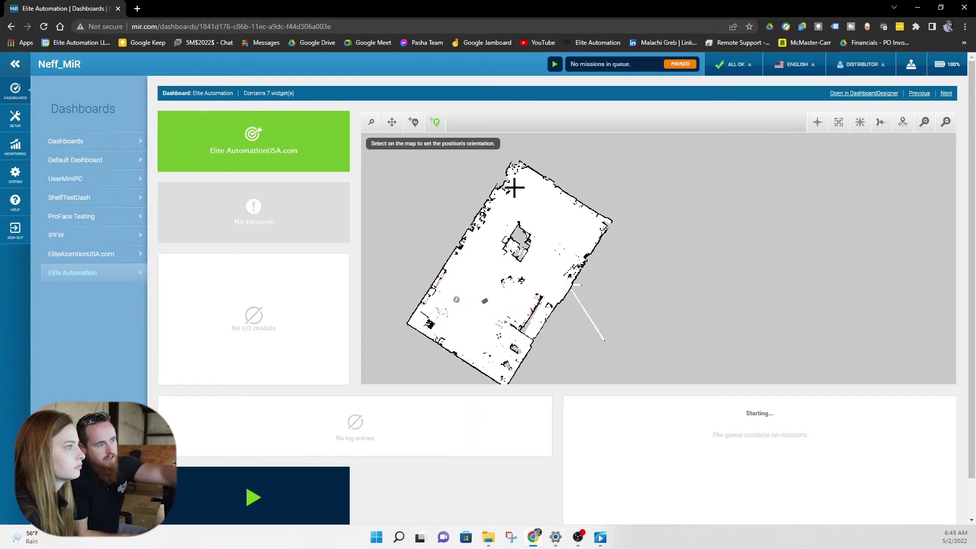
pyautogui.scroll(3, 456, 301)
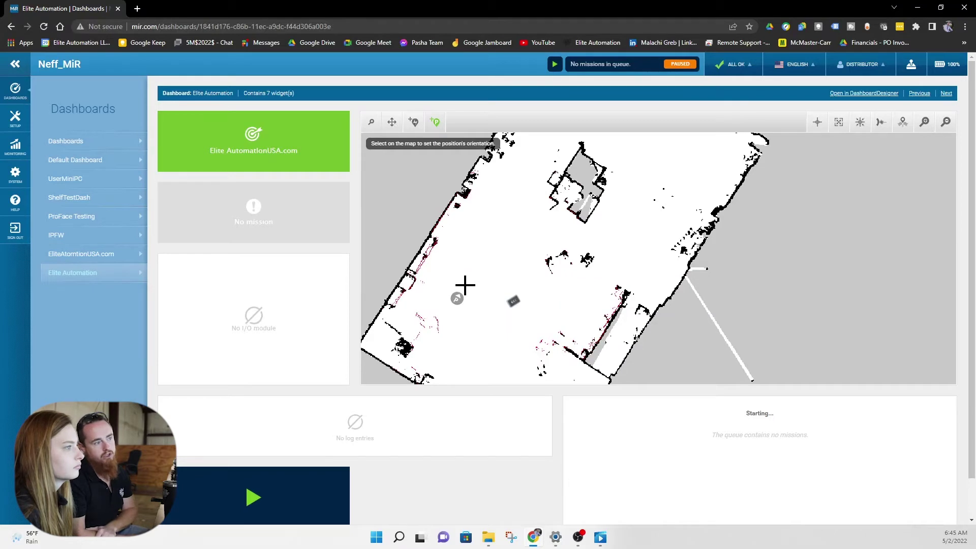
pyautogui.click(465, 285)
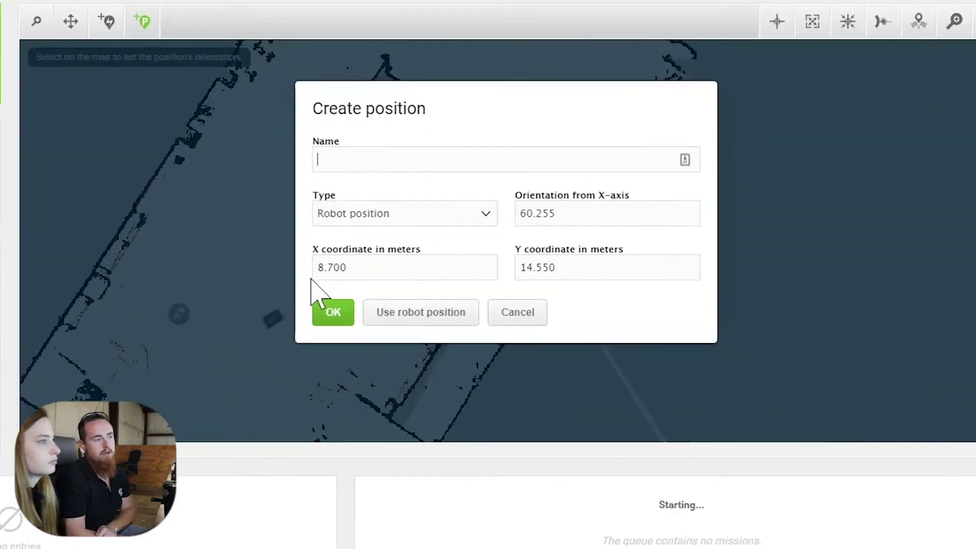
# - Name the new position p1, keep its type as Robot position, and save it
pyautogui.write('p1')
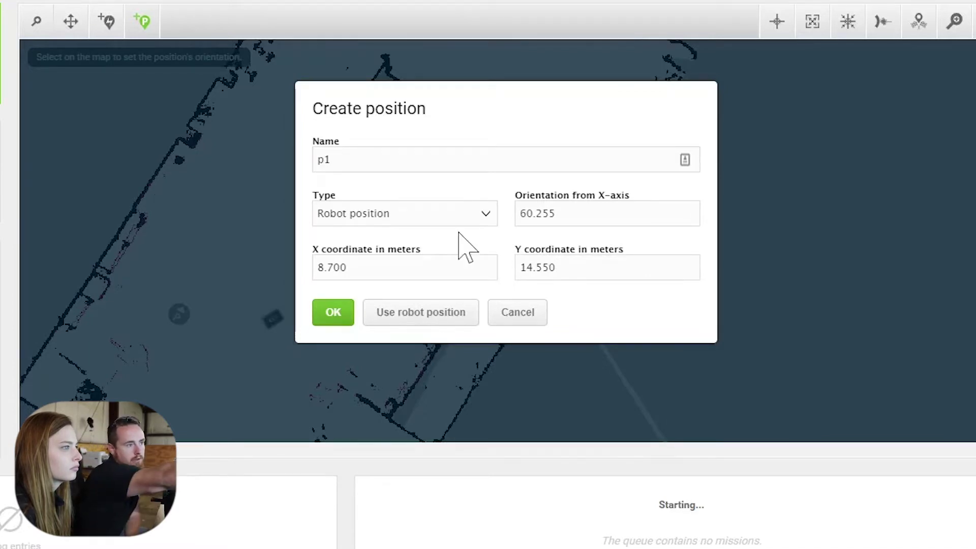
pyautogui.click(447, 221)
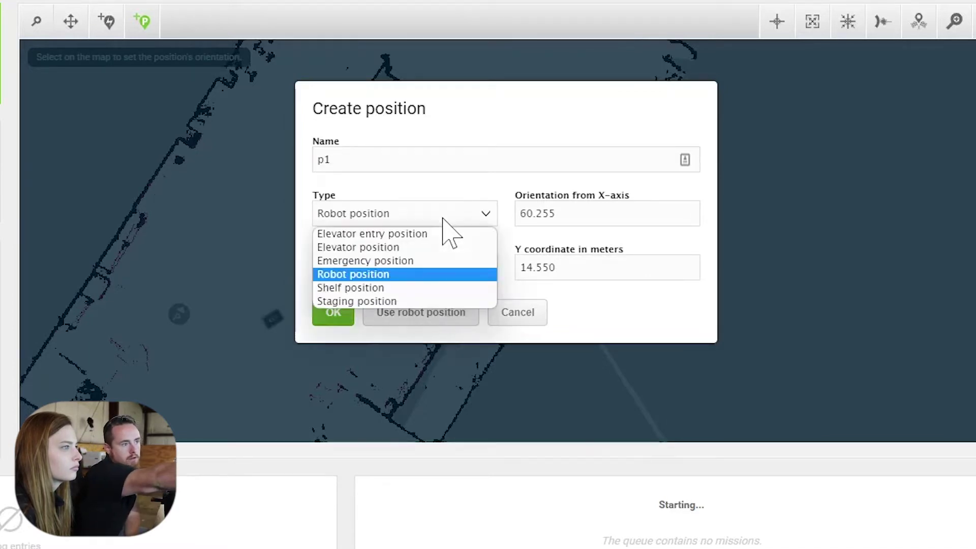
pyautogui.click(433, 274)
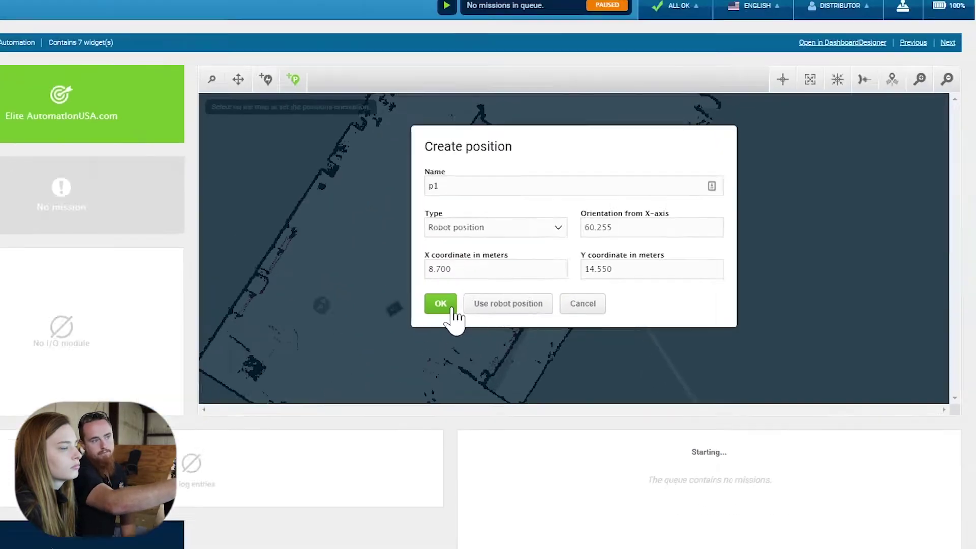
pyautogui.click(350, 324)
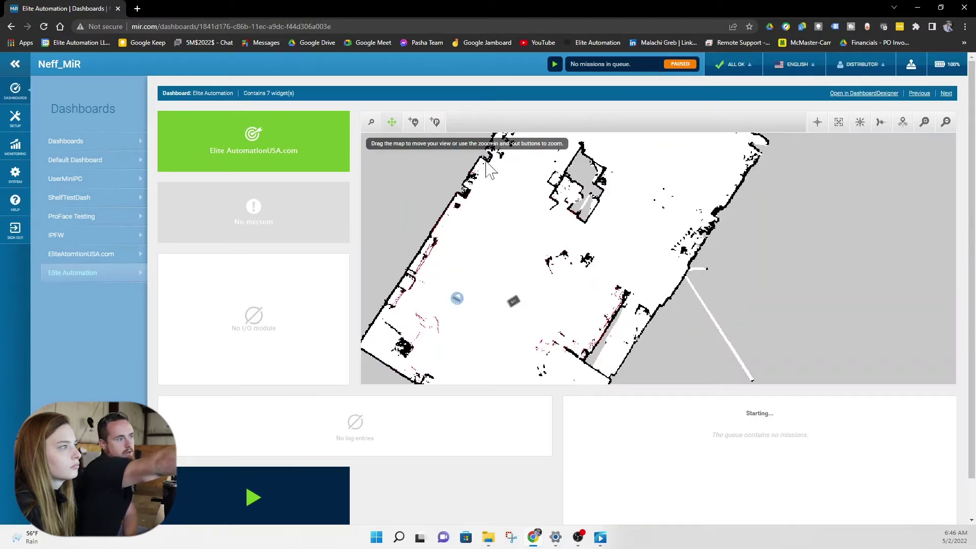
# - Create robot position p2 above the central obstacle at about X 18.45 m, Y 30 m, oriented about -32° from the X-axis
pyautogui.click(436, 123)
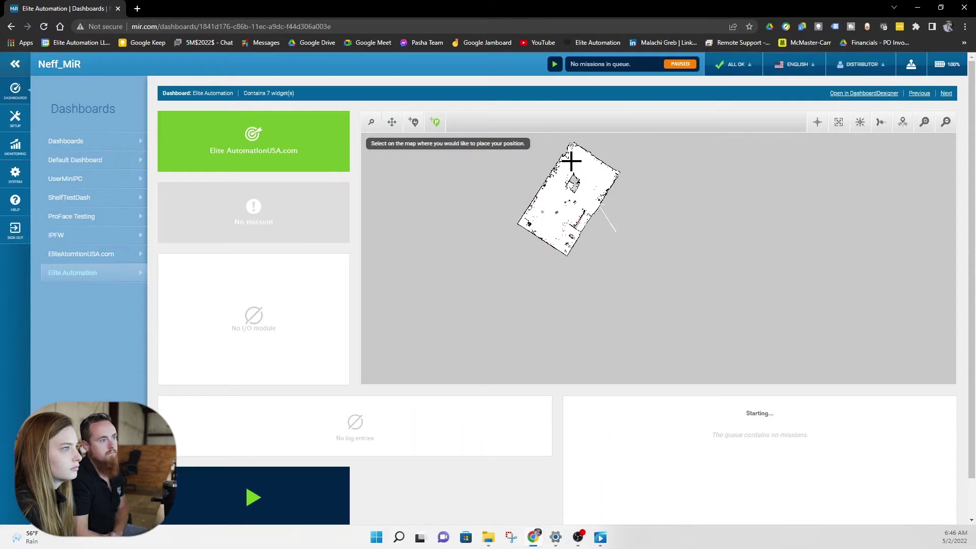
pyautogui.scroll(5, 574, 162)
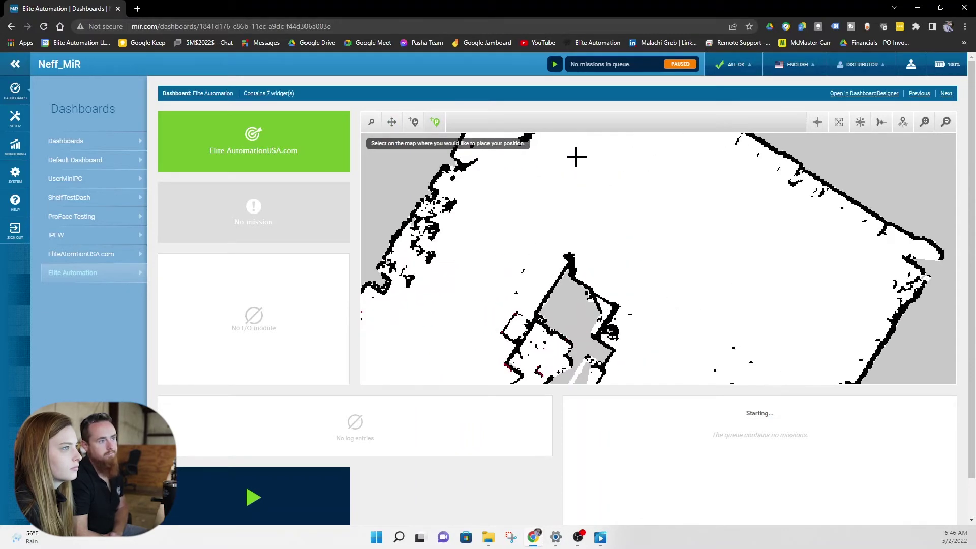
pyautogui.click(576, 163)
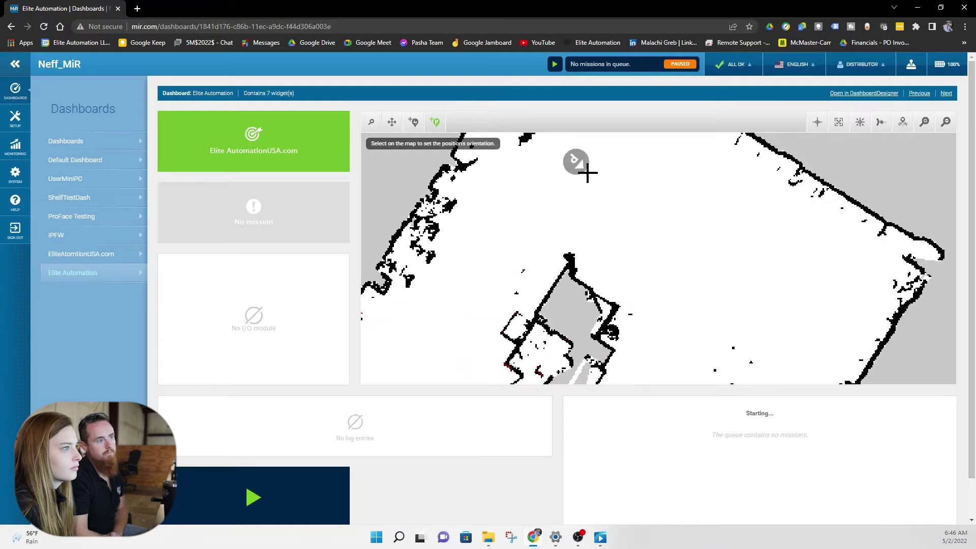
pyautogui.click(590, 171)
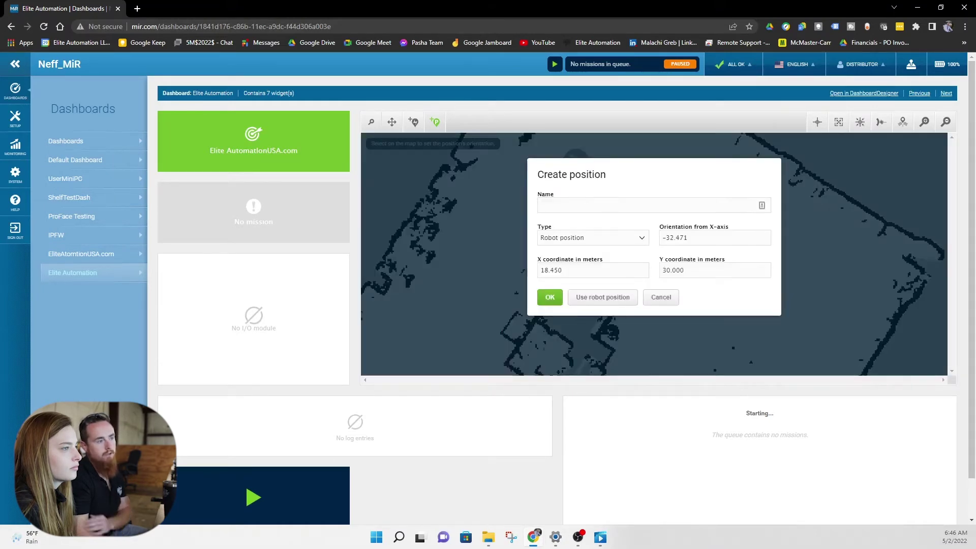
pyautogui.write('p2')
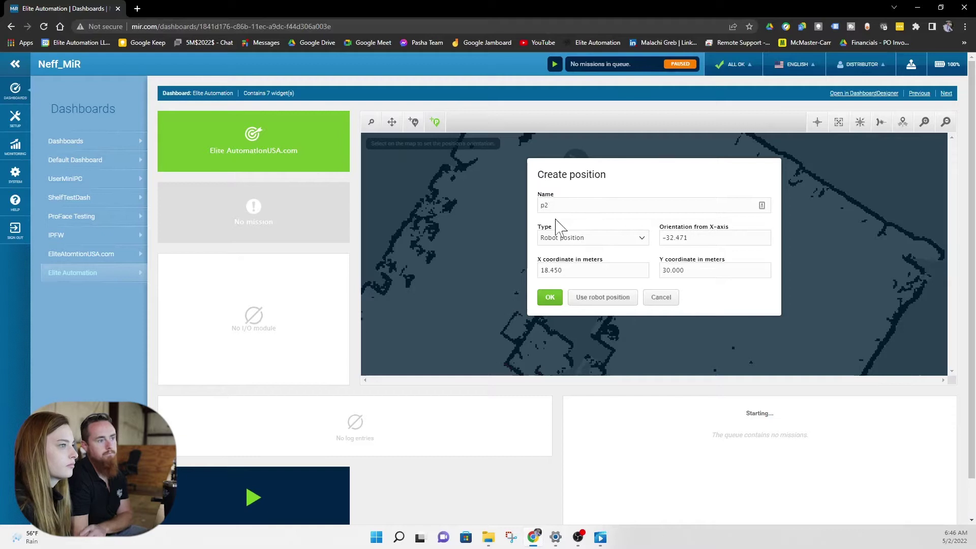
pyautogui.click(549, 299)
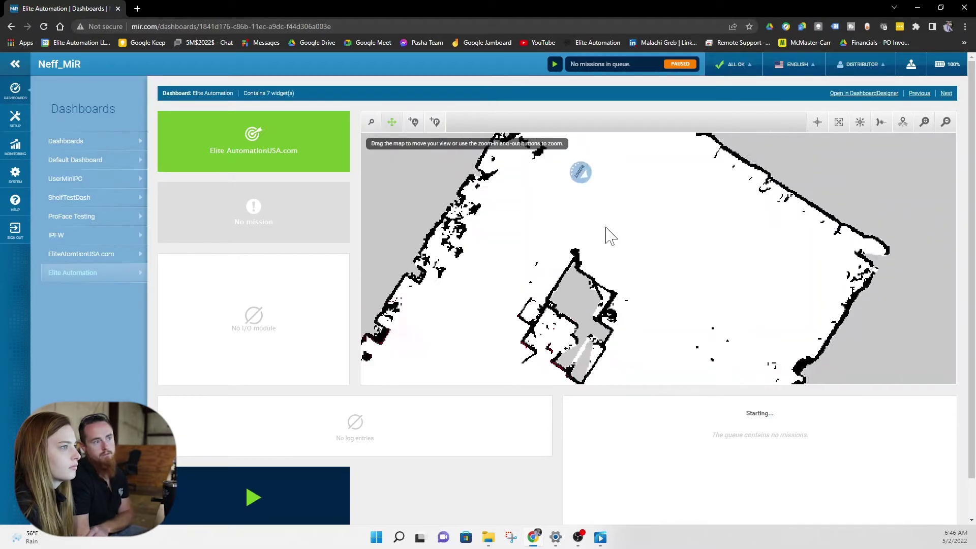
# - Create robot position p3 near the upper-right wall at about X 27.6 m, Y 25.35 m, oriented about -118° from the X-axis
pyautogui.click(436, 123)
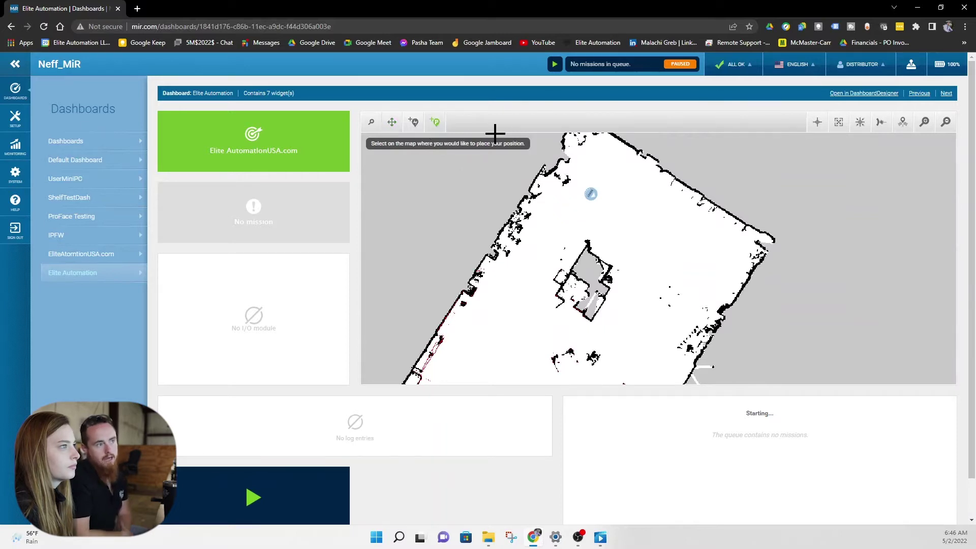
pyautogui.click(711, 257)
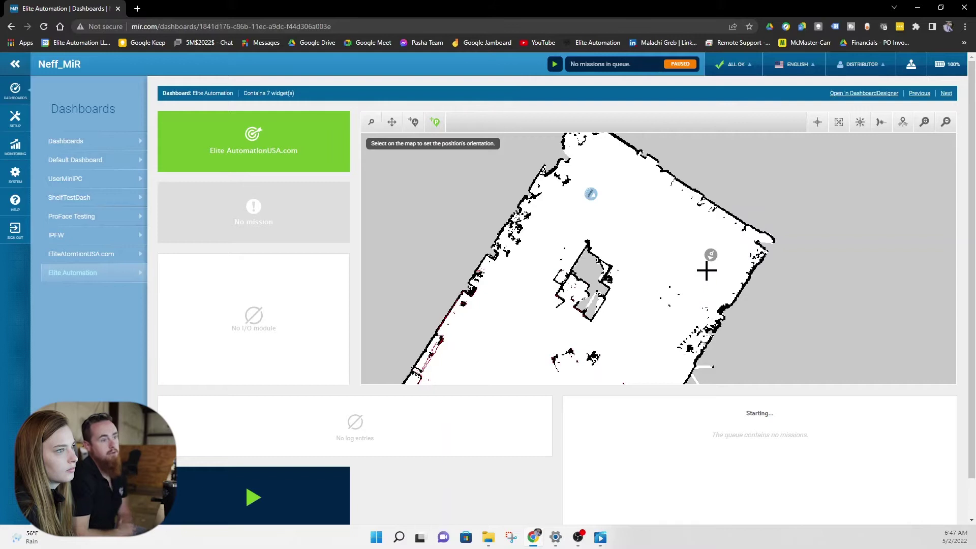
pyautogui.click(703, 271)
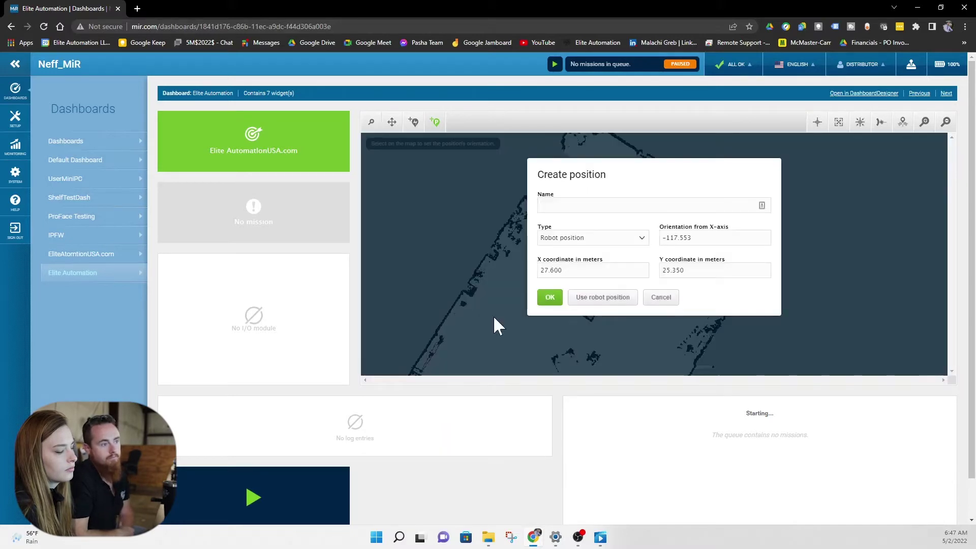
pyautogui.write('p3')
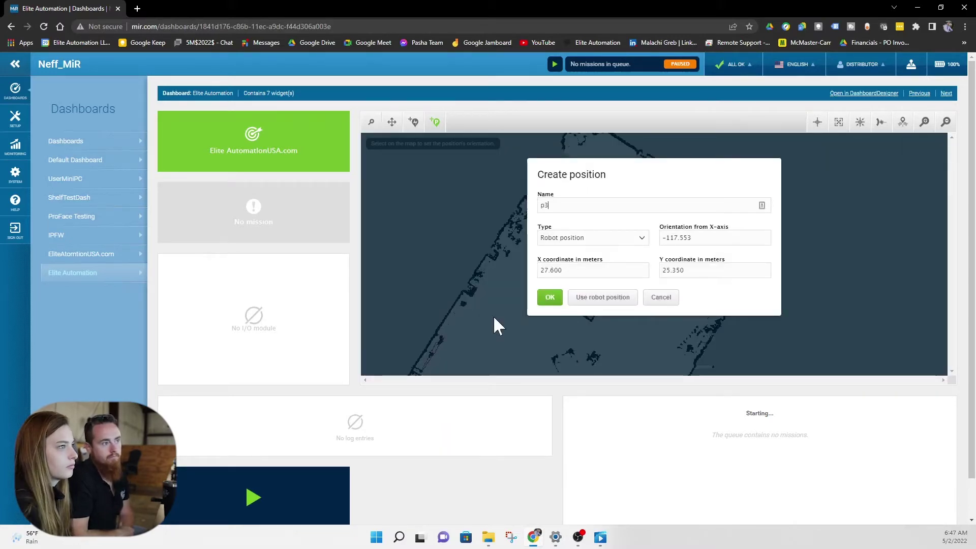
pyautogui.click(549, 300)
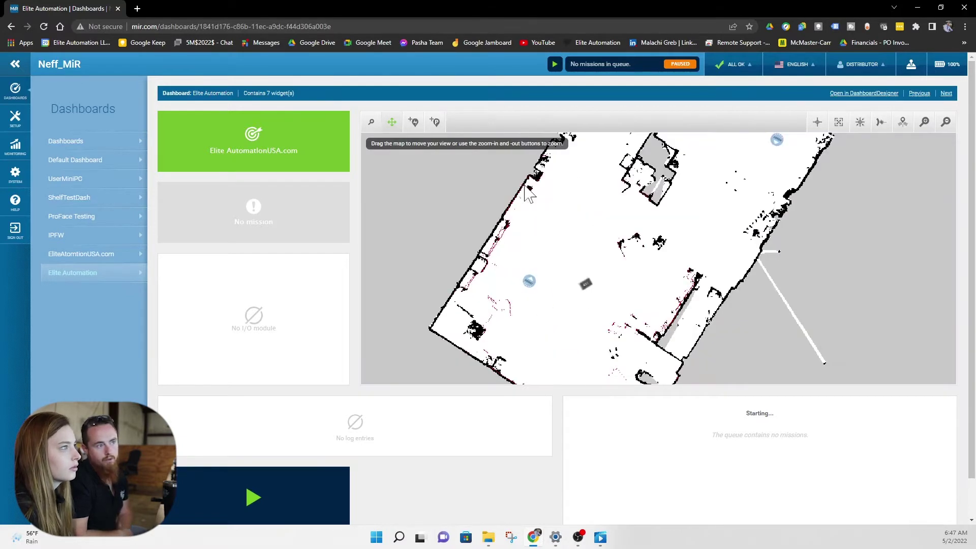
# - Create robot position p4 next to the robot at about X 13.75 m, Y 14.75 m, oriented about -152° from the X-axis
pyautogui.click(435, 122)
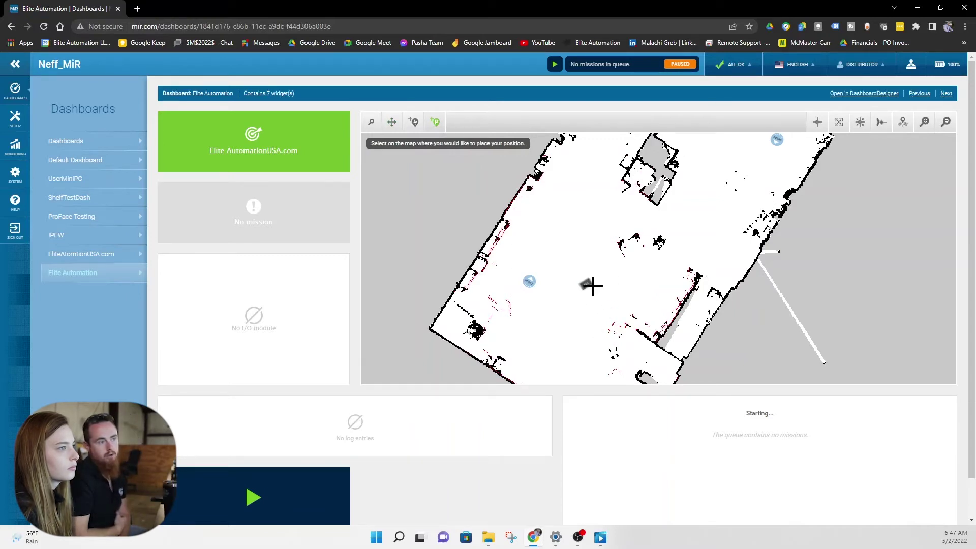
pyautogui.click(593, 279)
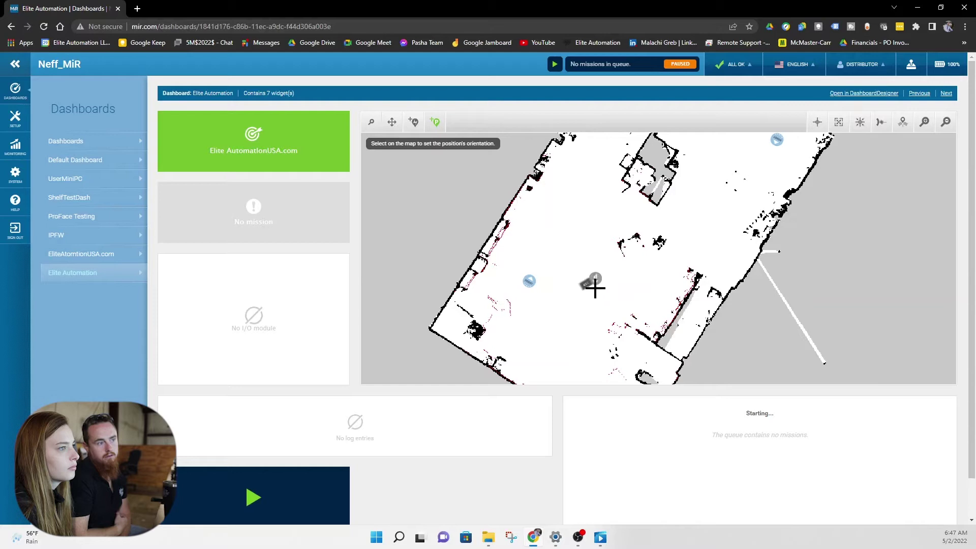
pyautogui.click(578, 289)
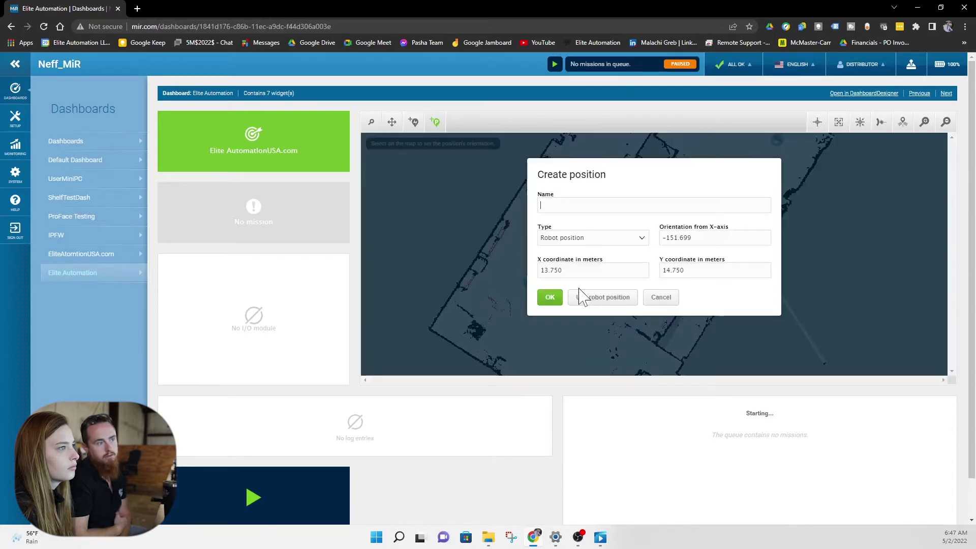
pyautogui.write('p4')
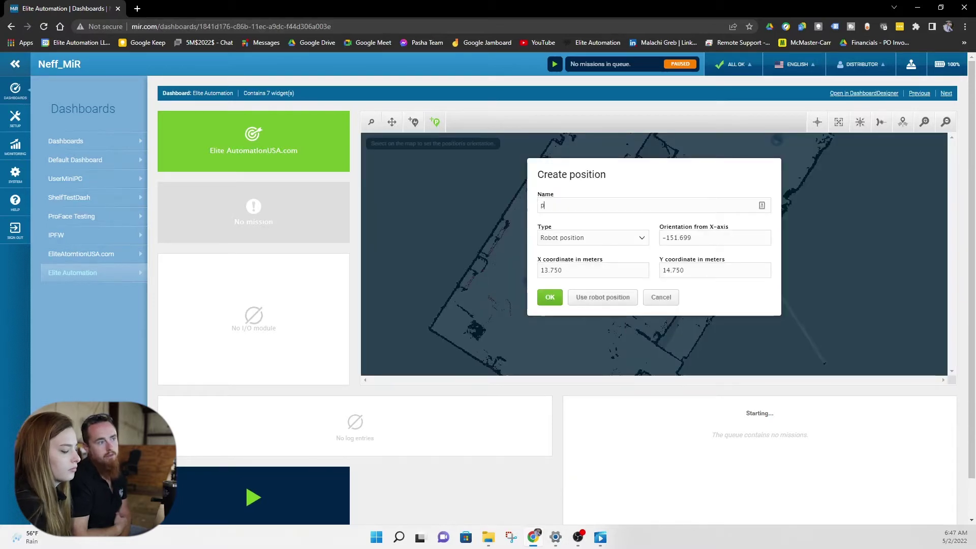
pyautogui.click(548, 300)
pyautogui.scroll(-3, 704, 283)
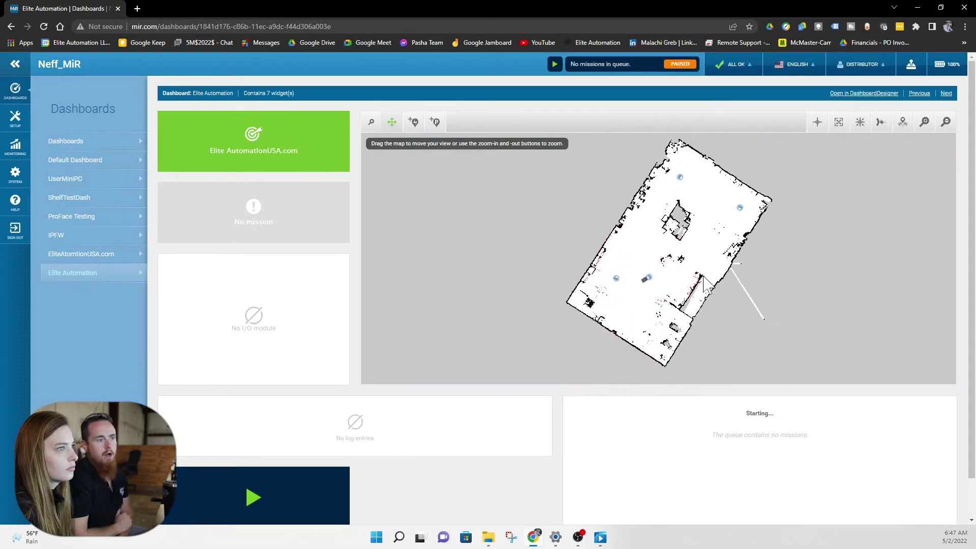
pyautogui.scroll(3, 704, 284)
pyautogui.moveTo(654, 261); pyautogui.dragTo(653, 305)
pyautogui.scroll(-3, 648, 298)
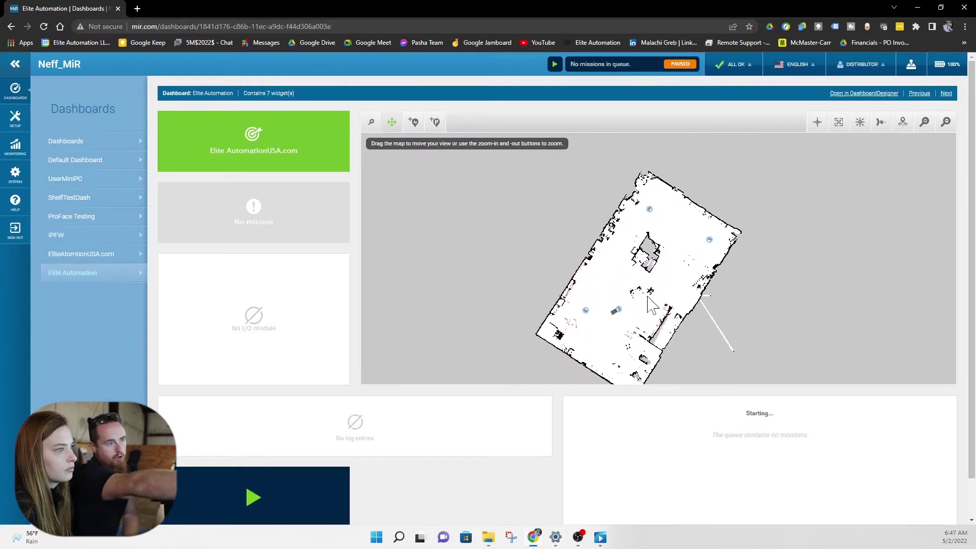
pyautogui.scroll(4, 666, 283)
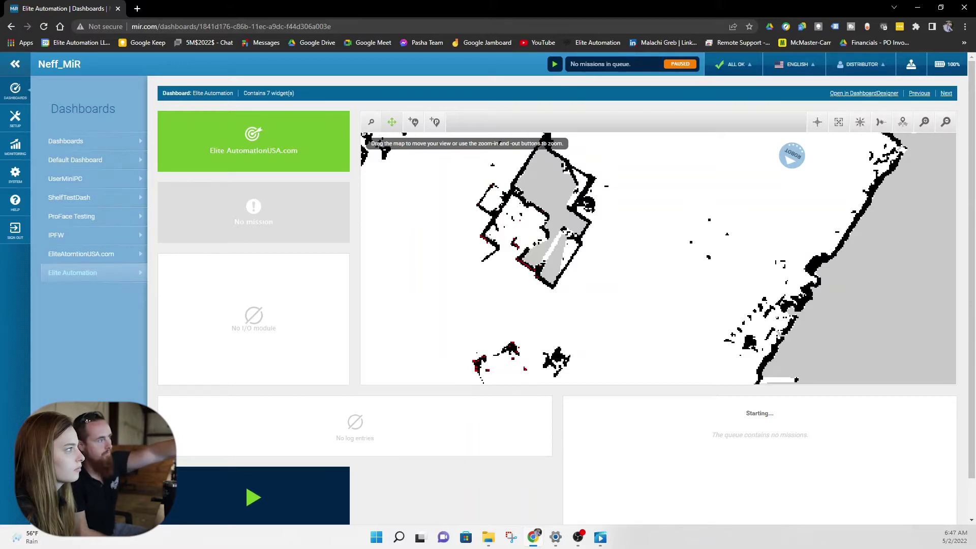
# - Open the active EliteAutomationUSA.com map for editing from the Maps setup
pyautogui.click(11, 125)
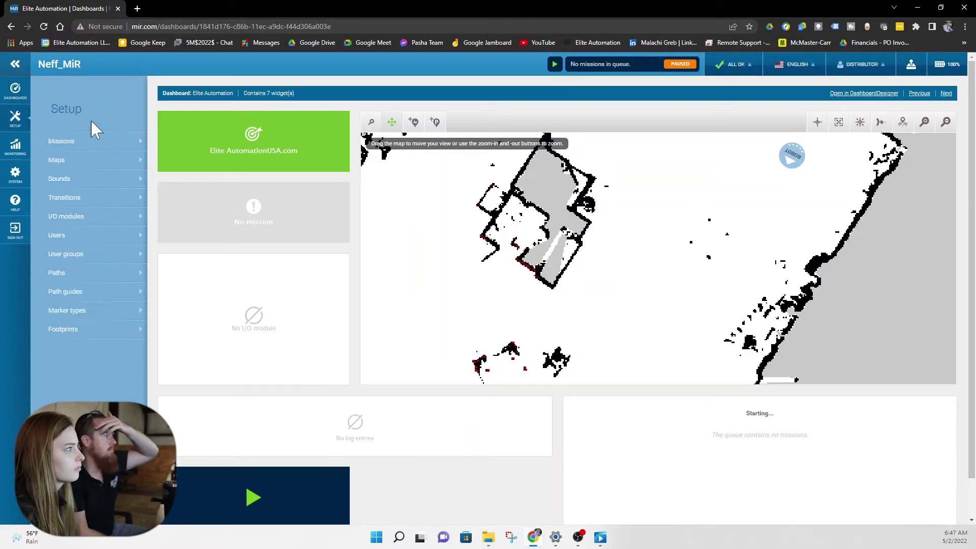
pyautogui.click(58, 161)
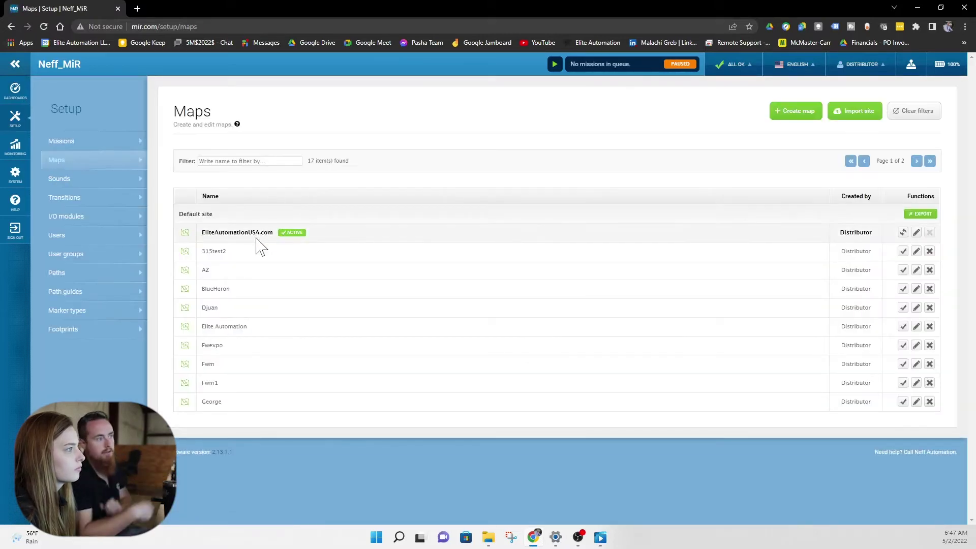
pyautogui.click(917, 234)
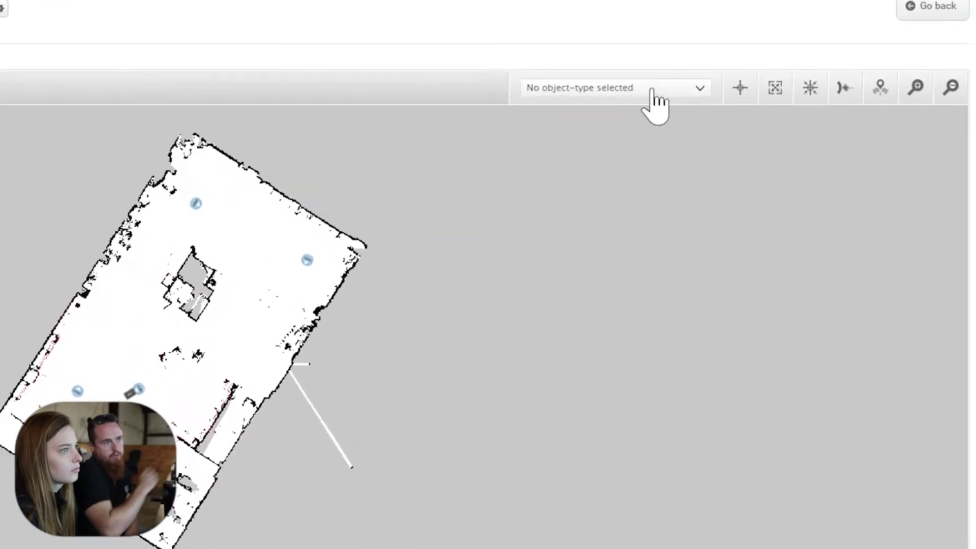
# - Draw a four-cornered forbidden zone over the four small points between the central obstacle and the right wall, then save and reload the map
pyautogui.click(653, 90)
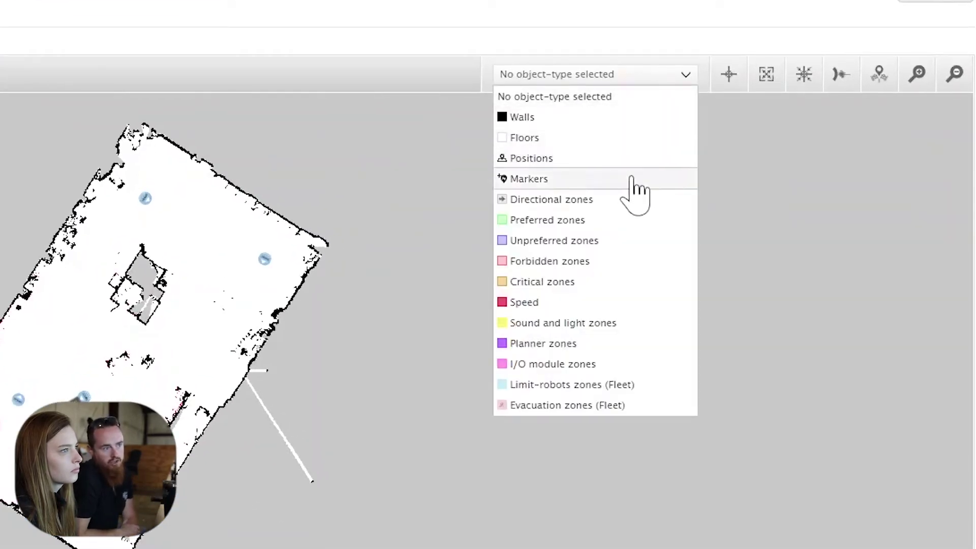
pyautogui.click(614, 261)
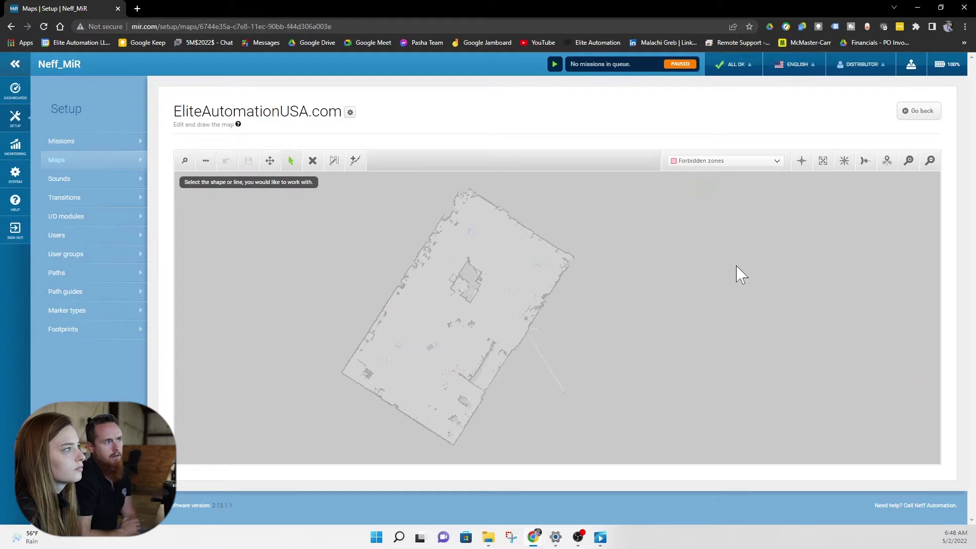
pyautogui.scroll(5, 508, 327)
pyautogui.scroll(1, 509, 327)
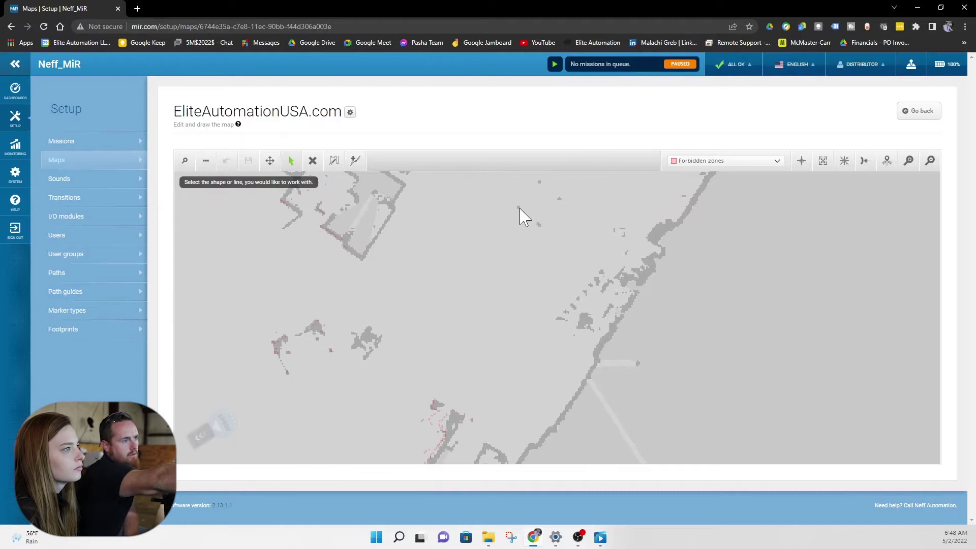
pyautogui.click(334, 162)
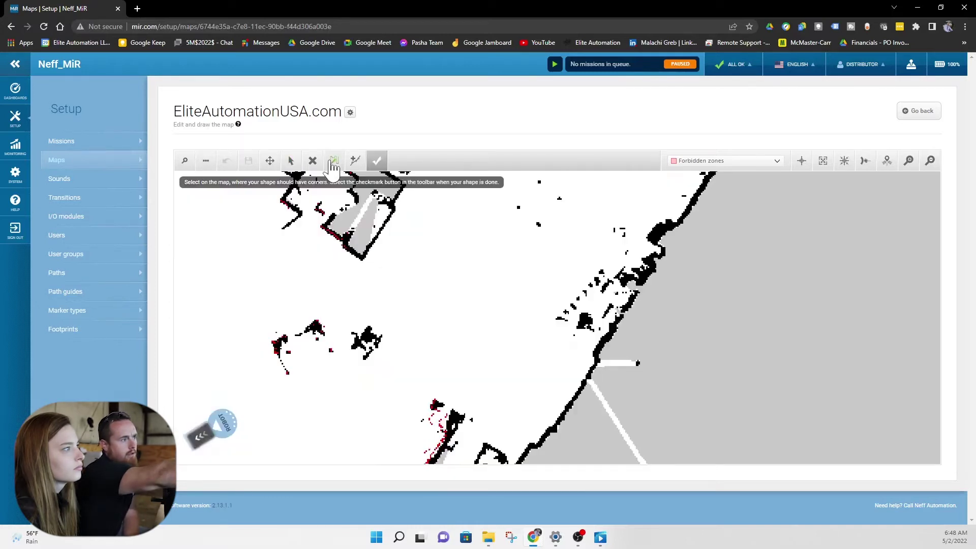
pyautogui.click(520, 208)
pyautogui.click(539, 224)
pyautogui.click(558, 200)
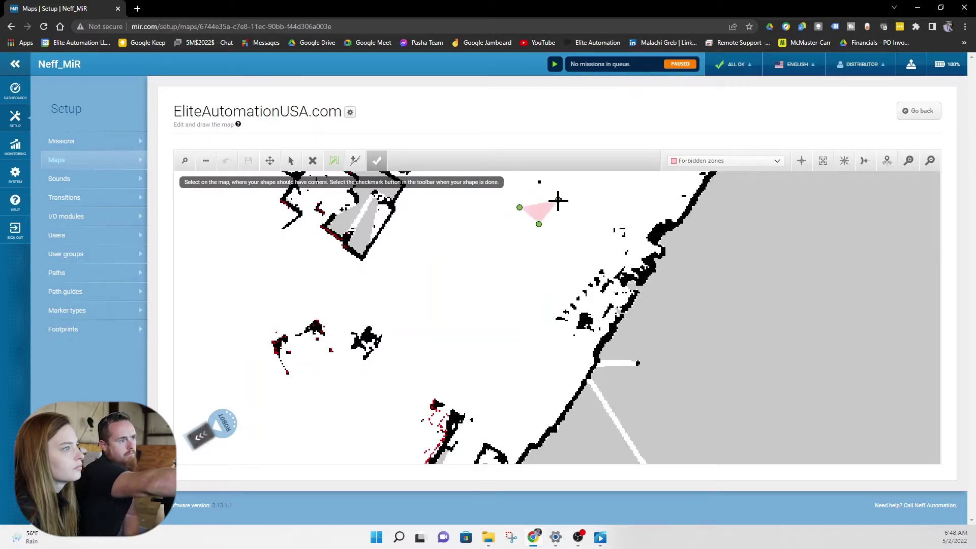
pyautogui.click(539, 182)
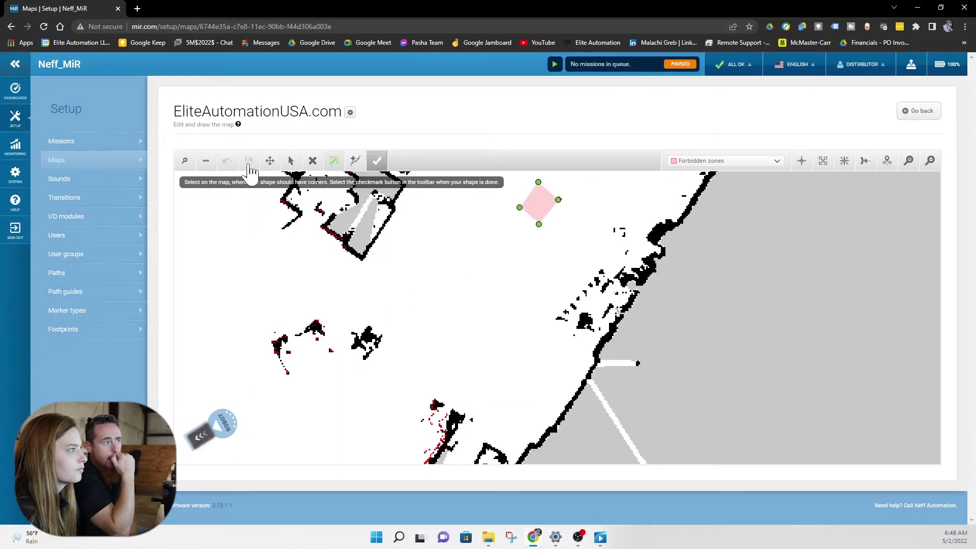
pyautogui.click(376, 161)
pyautogui.click(249, 161)
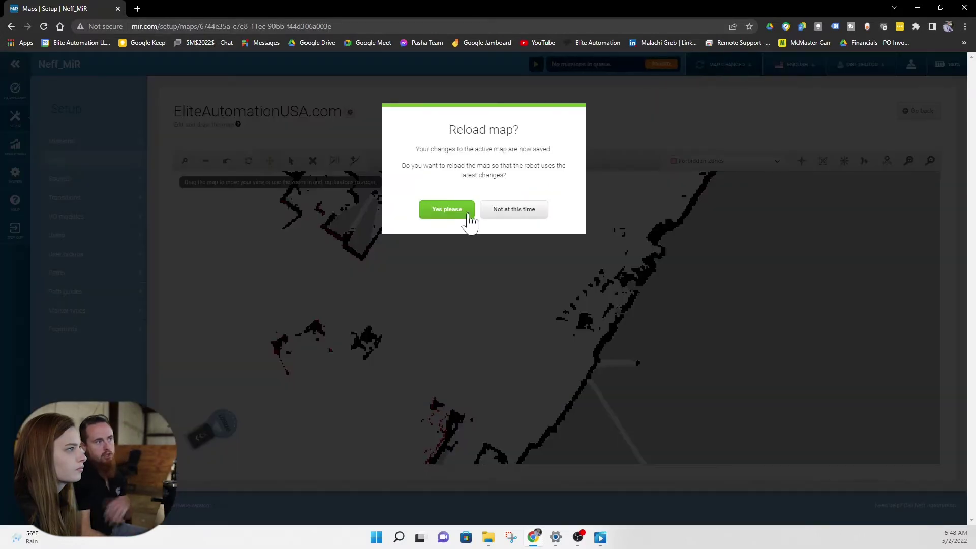
pyautogui.click(466, 213)
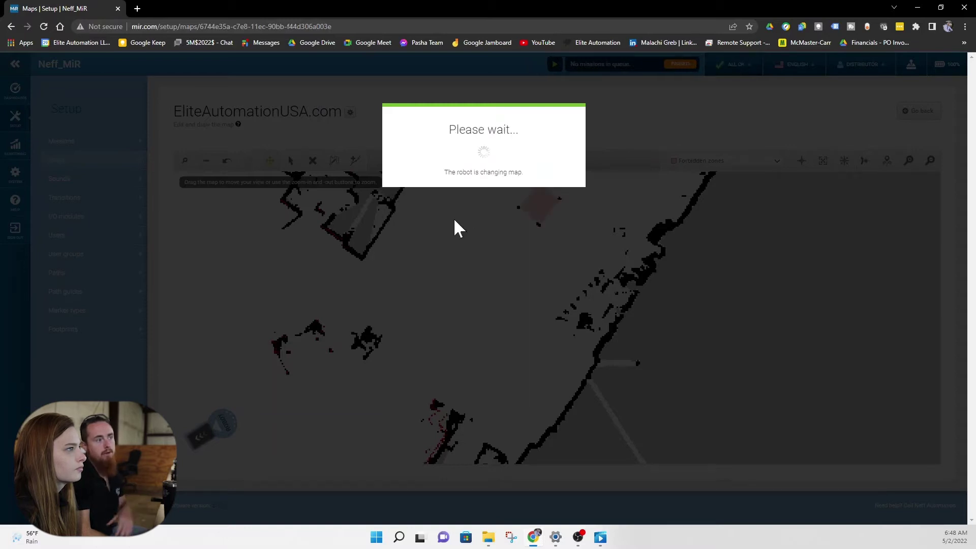
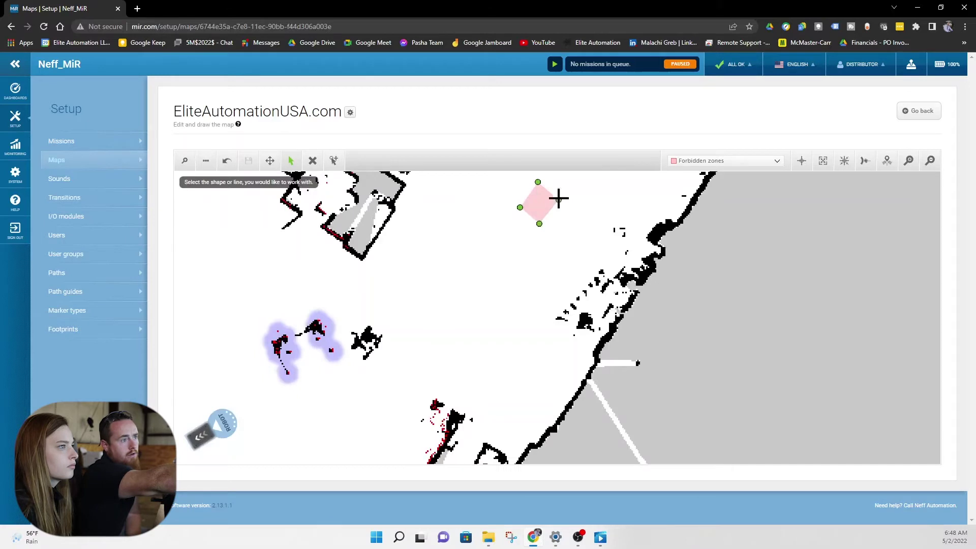
# - Enlarge the forbidden zone by moving its four corners slightly outward beyond the scanned points, and save the map
pyautogui.moveTo(539, 225); pyautogui.dragTo(539, 232)
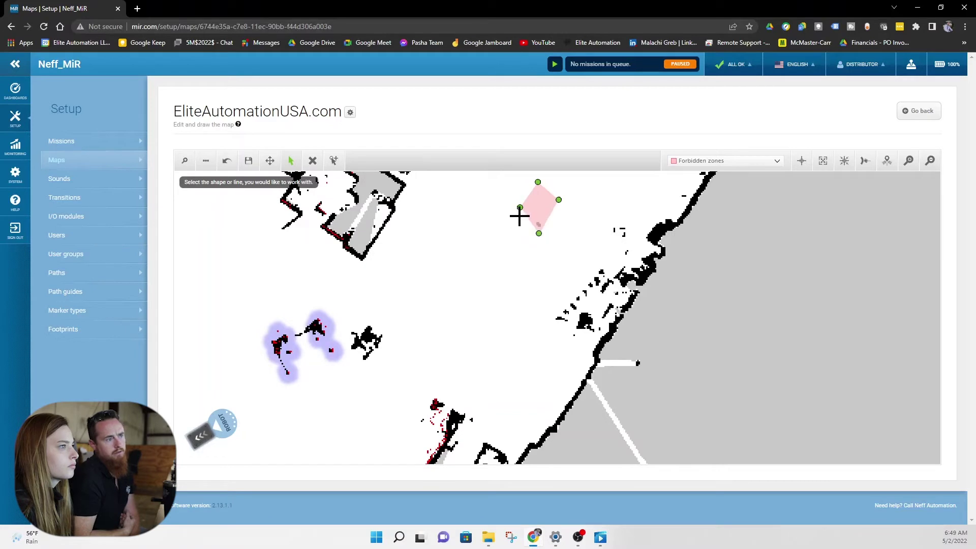
pyautogui.moveTo(519, 211); pyautogui.dragTo(511, 209)
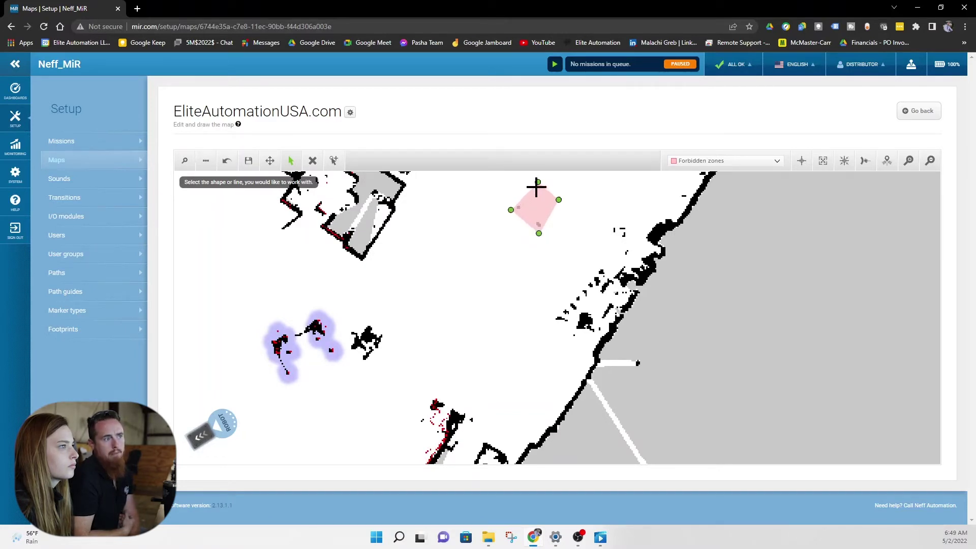
pyautogui.moveTo(537, 181); pyautogui.dragTo(540, 177)
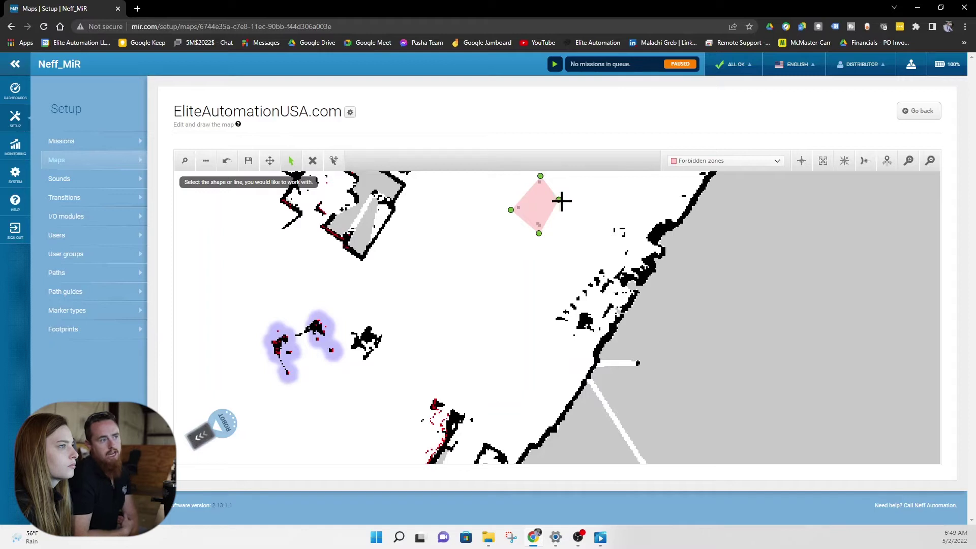
pyautogui.moveTo(561, 201); pyautogui.dragTo(565, 201)
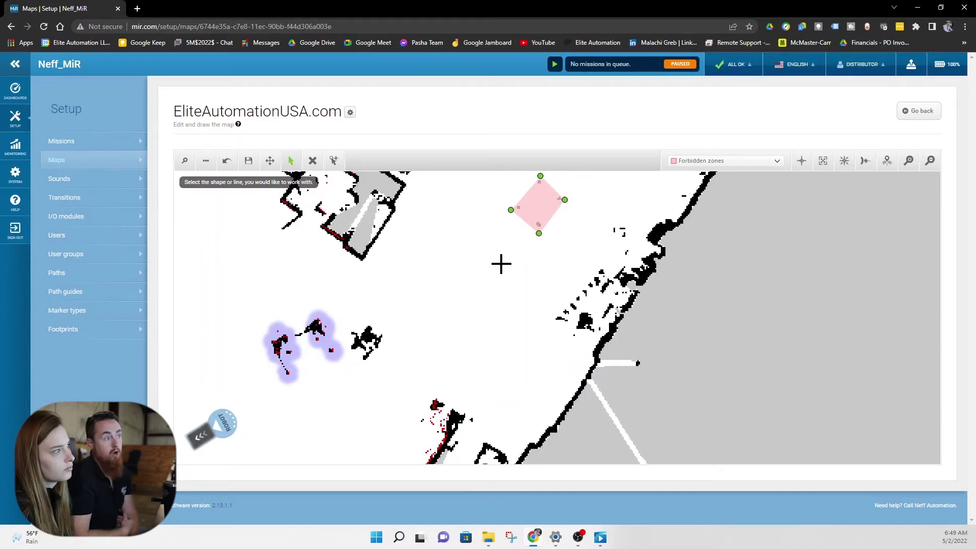
pyautogui.click(248, 160)
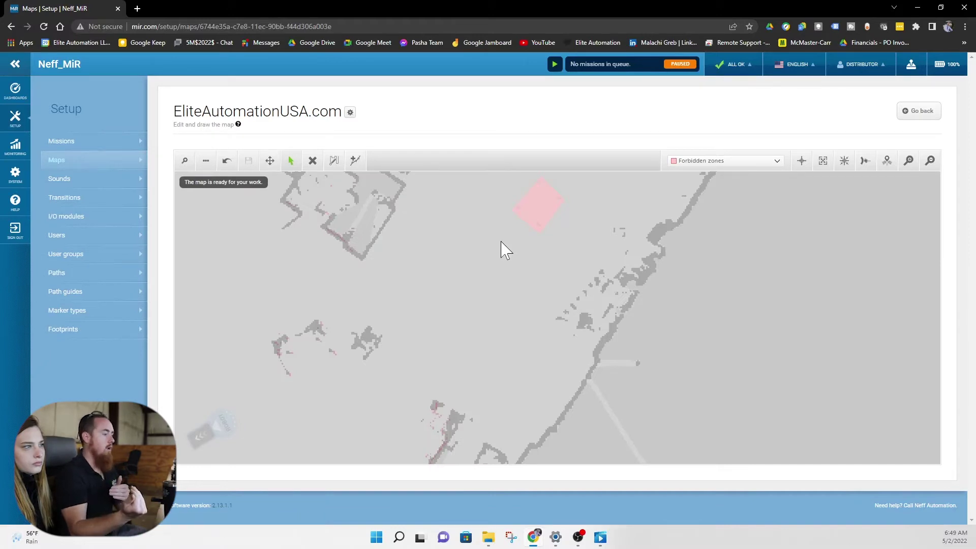
# - Open the Elite AutomationUSA.com mission for editing from the Missions setup
pyautogui.scroll(-5, 501, 249)
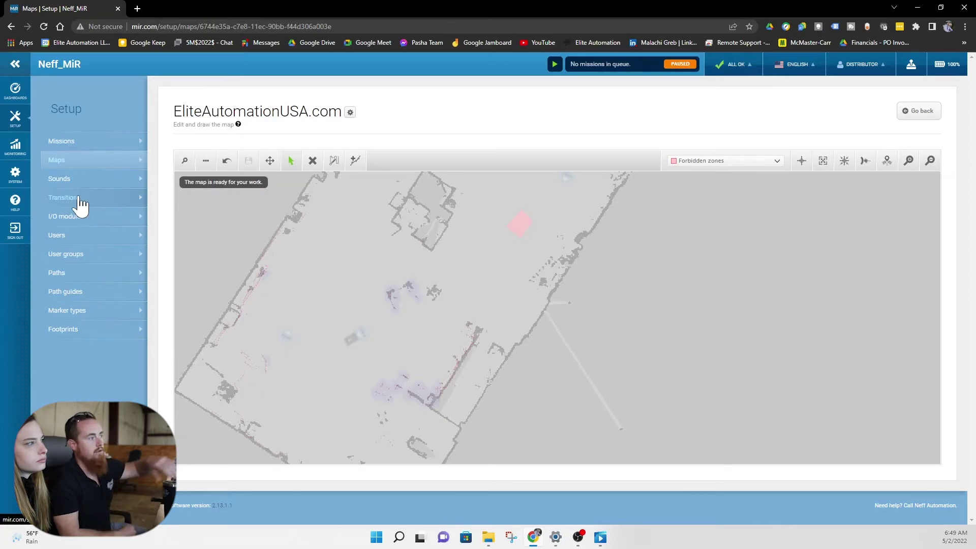
pyautogui.click(65, 145)
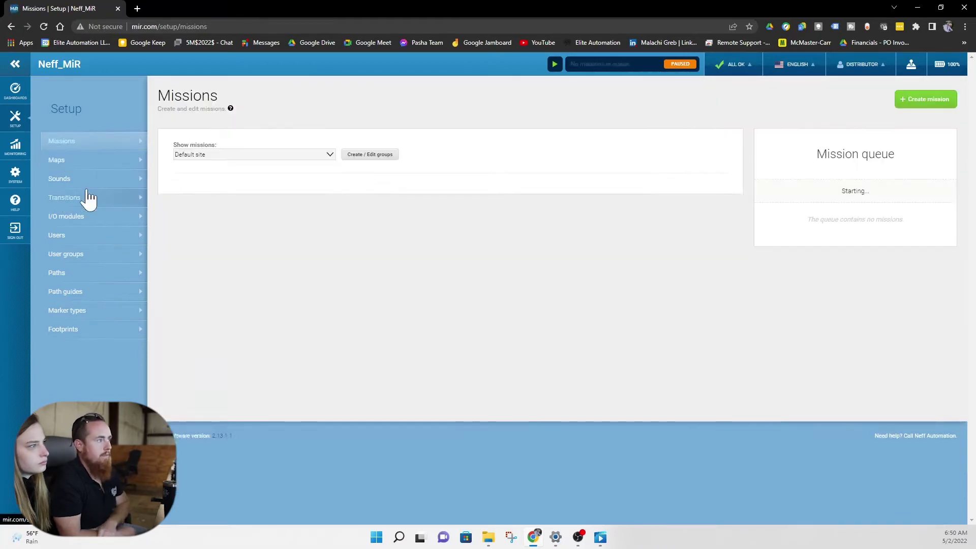
pyautogui.scroll(-1, 264, 244)
pyautogui.scroll(2, 264, 244)
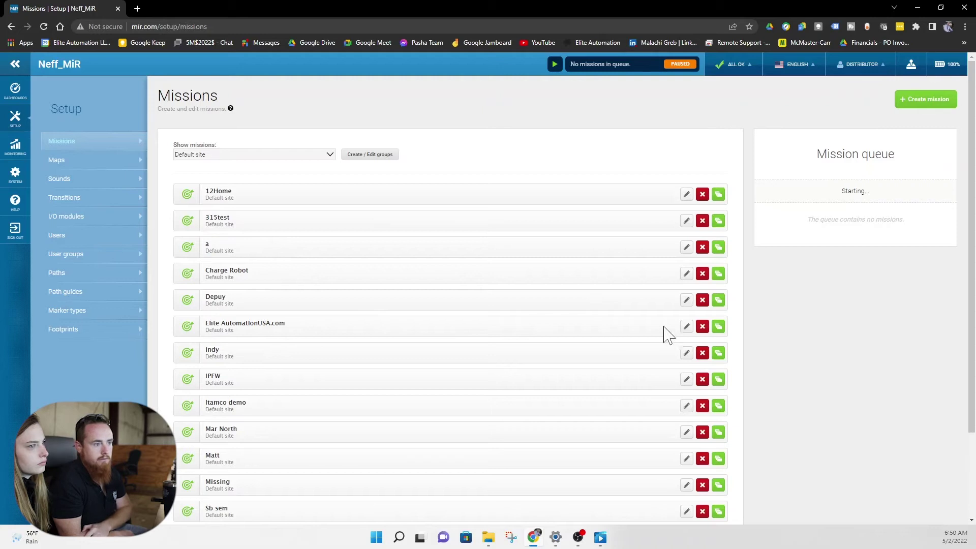
pyautogui.click(686, 327)
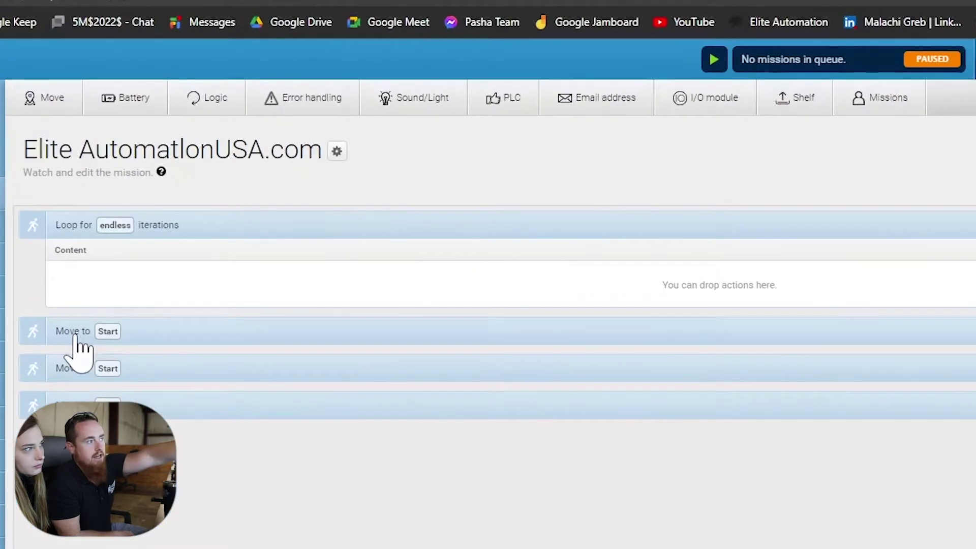
# - Add a Set footprint action and a Move action to the end of the mission
pyautogui.moveTo(225, 74)
pyautogui.moveTo(75, 89)
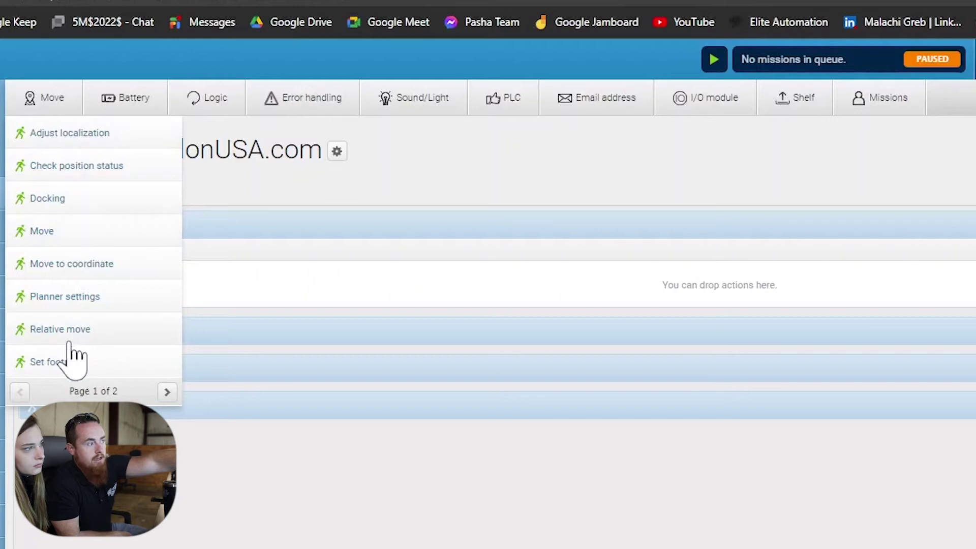
pyautogui.click(84, 364)
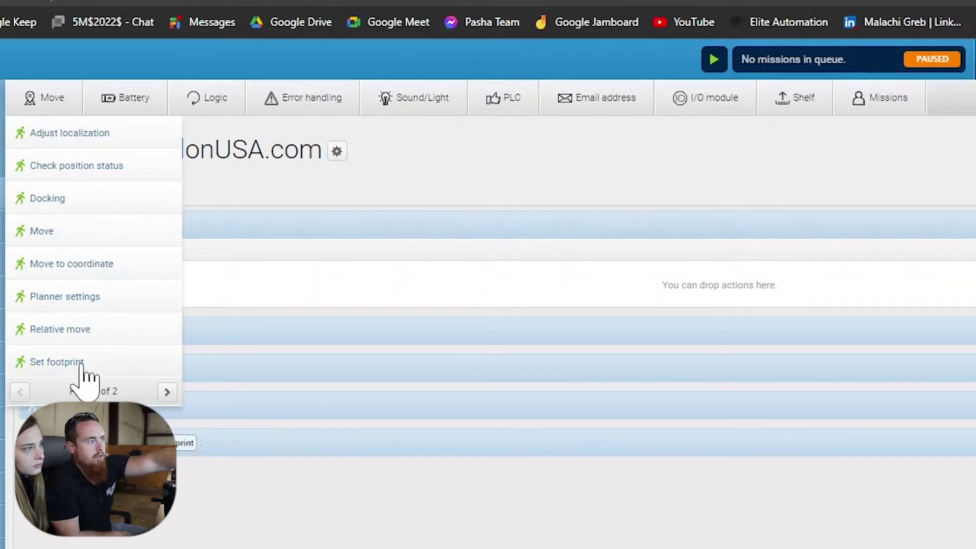
pyautogui.click(166, 392)
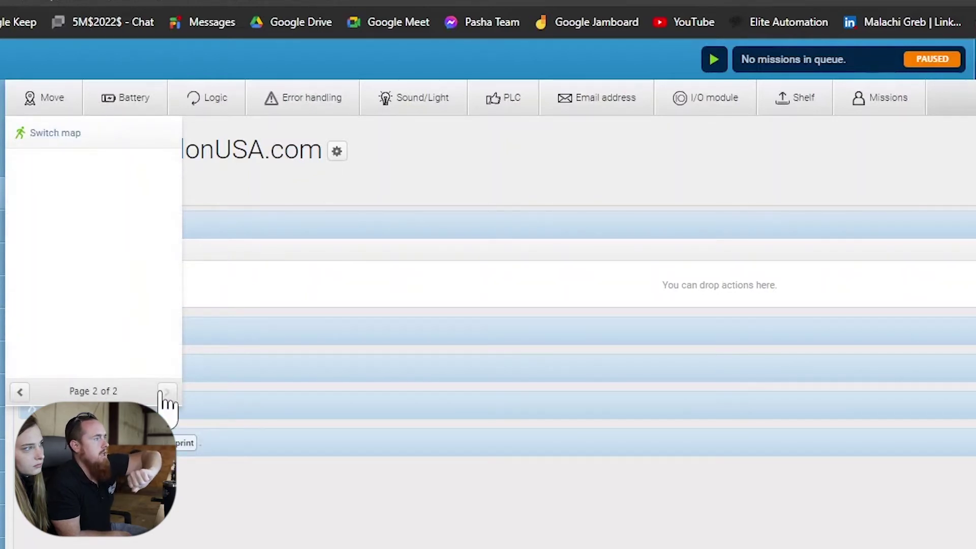
pyautogui.click(20, 391)
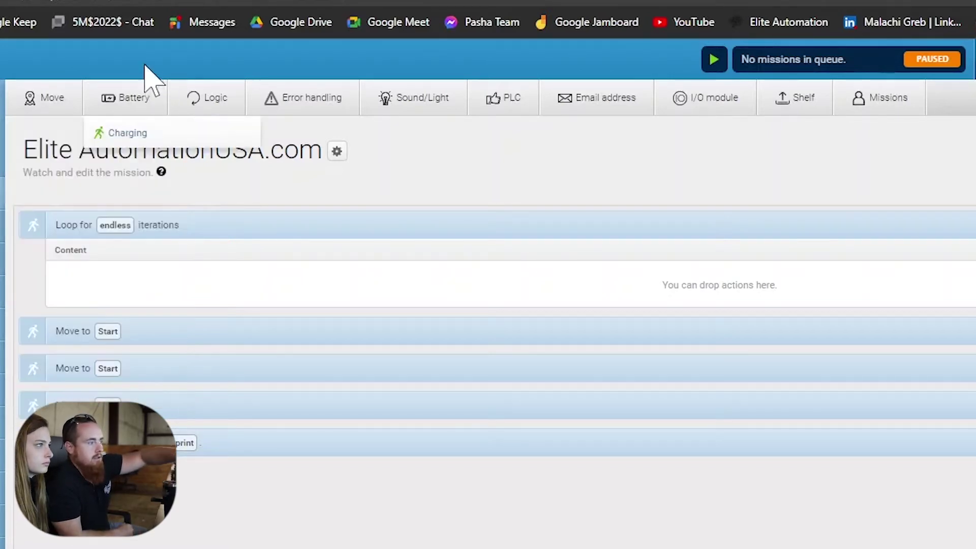
pyautogui.moveTo(71, 102)
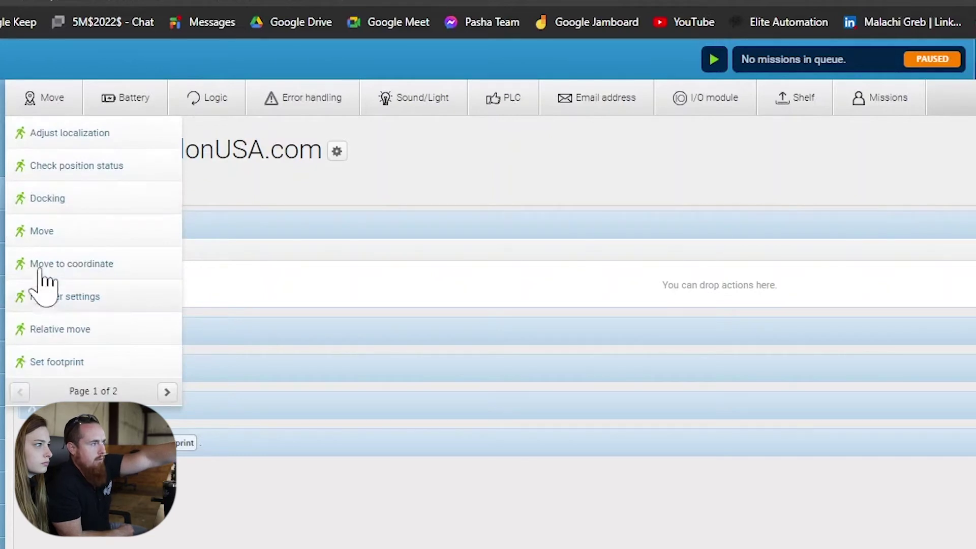
pyautogui.click(42, 233)
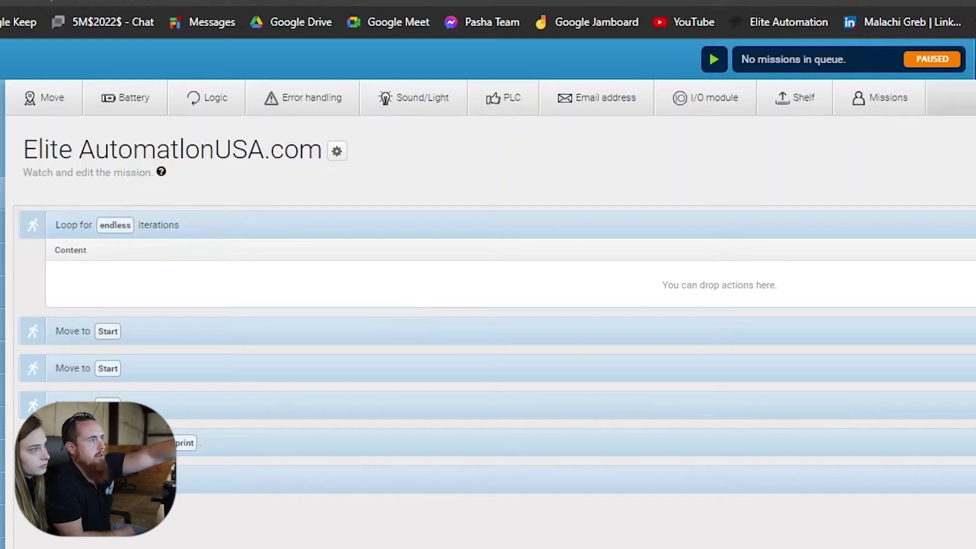
# - Review the available Battery, Logic, Error handling, Sound/Light and PLC mission actions, including both pages of Logic actions
pyautogui.moveTo(89, 114)
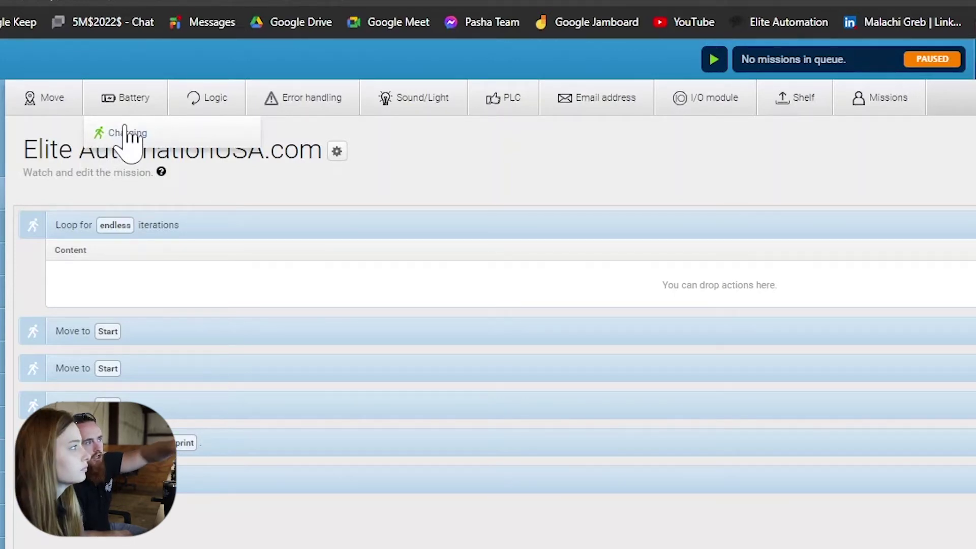
pyautogui.moveTo(185, 105)
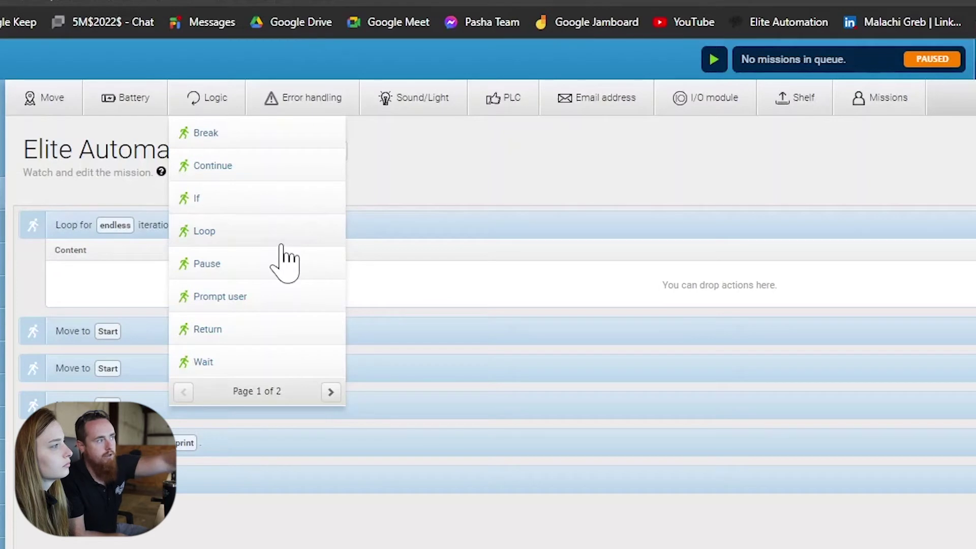
pyautogui.click(330, 391)
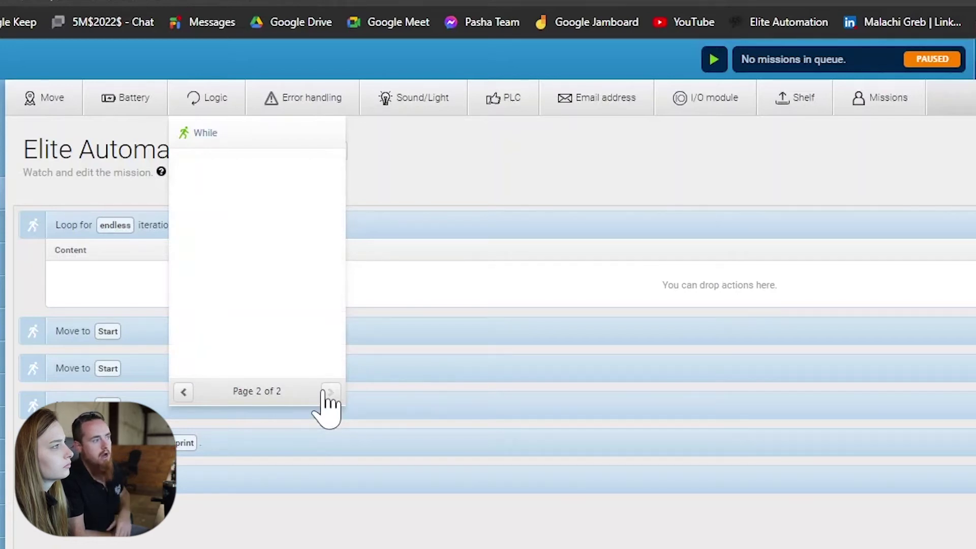
pyautogui.click(184, 394)
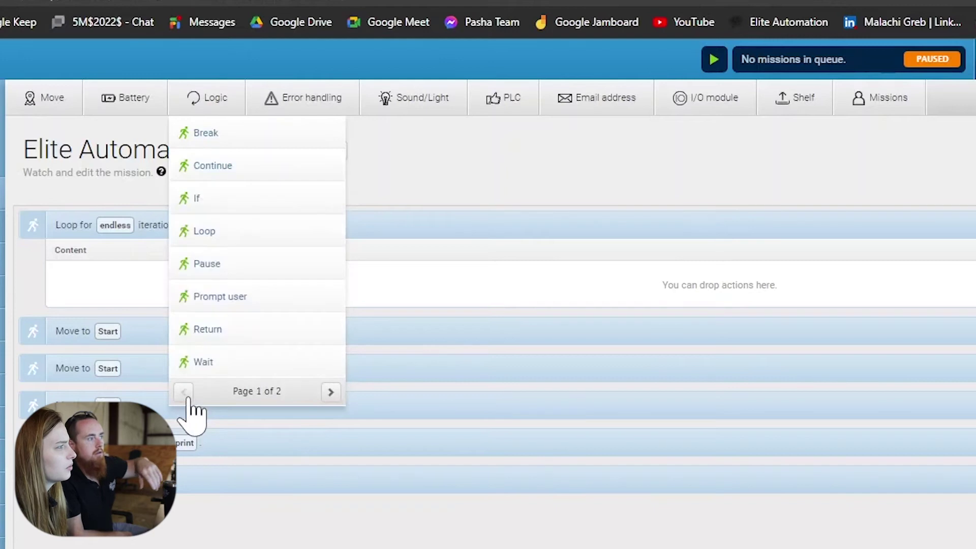
pyautogui.click(336, 100)
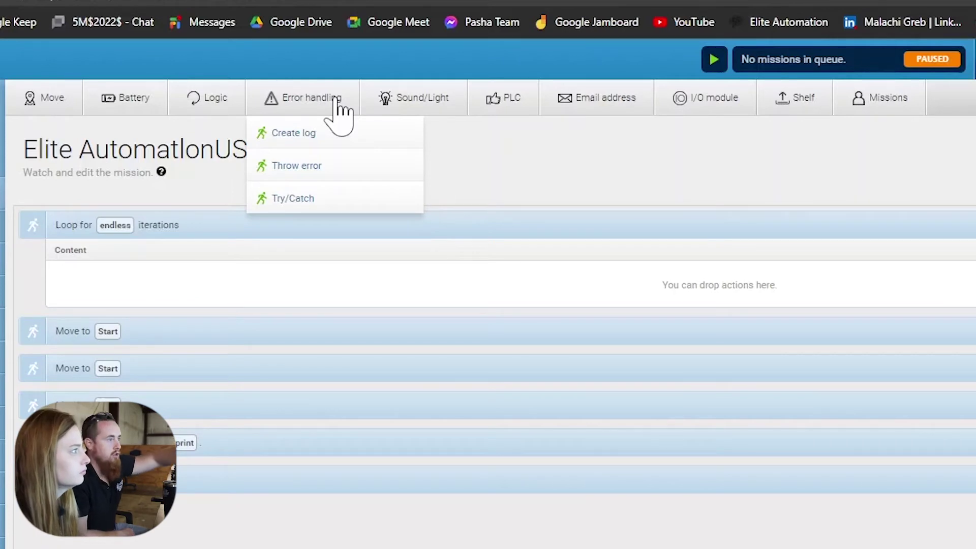
pyautogui.moveTo(388, 101)
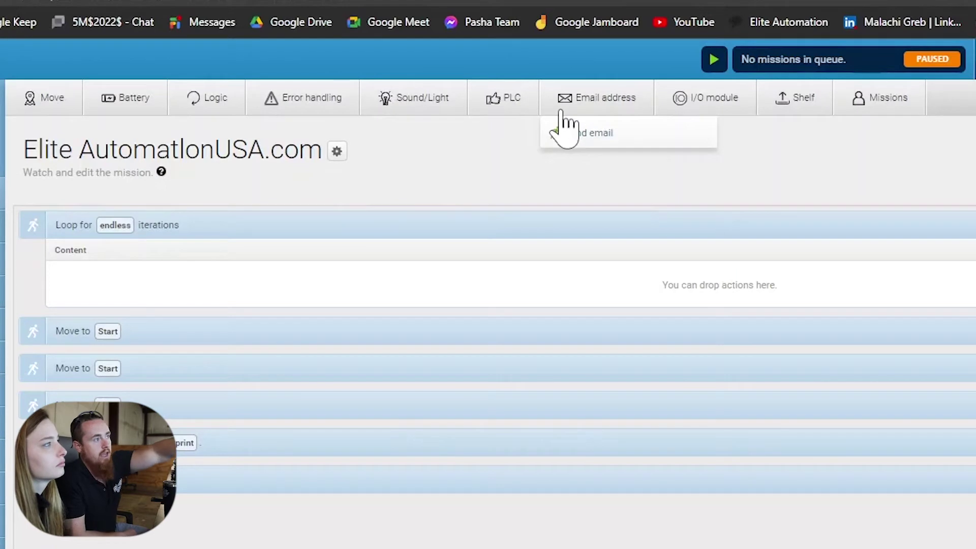
pyautogui.moveTo(305, 109)
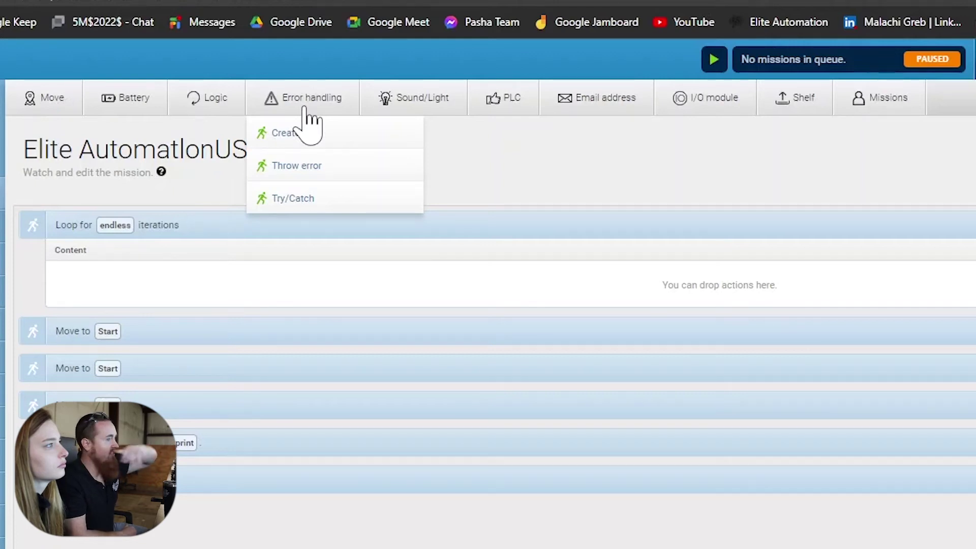
pyautogui.moveTo(399, 102)
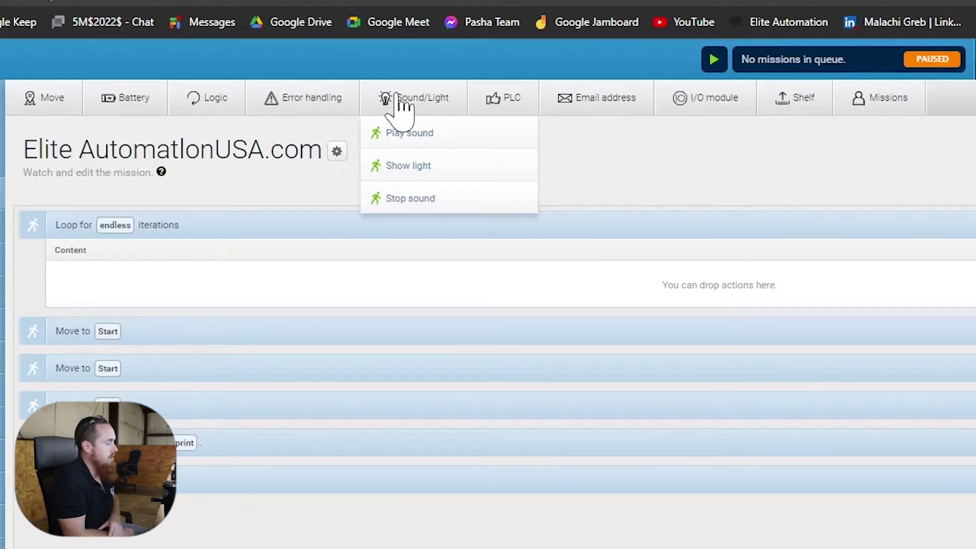
pyautogui.moveTo(478, 95)
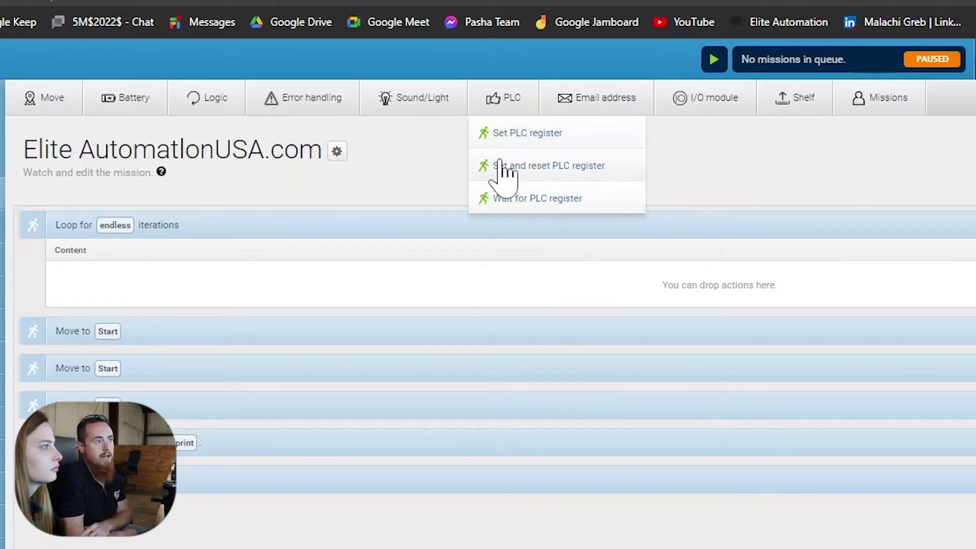
# - Review the available Email address, I/O module and Shelf actions and both pages of existing missions that can be nested
pyautogui.click(569, 104)
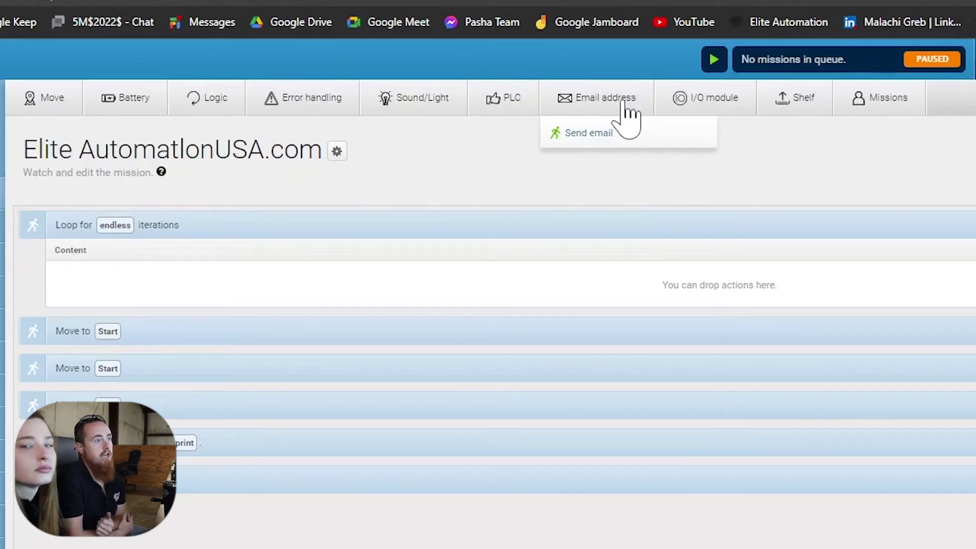
pyautogui.click(667, 99)
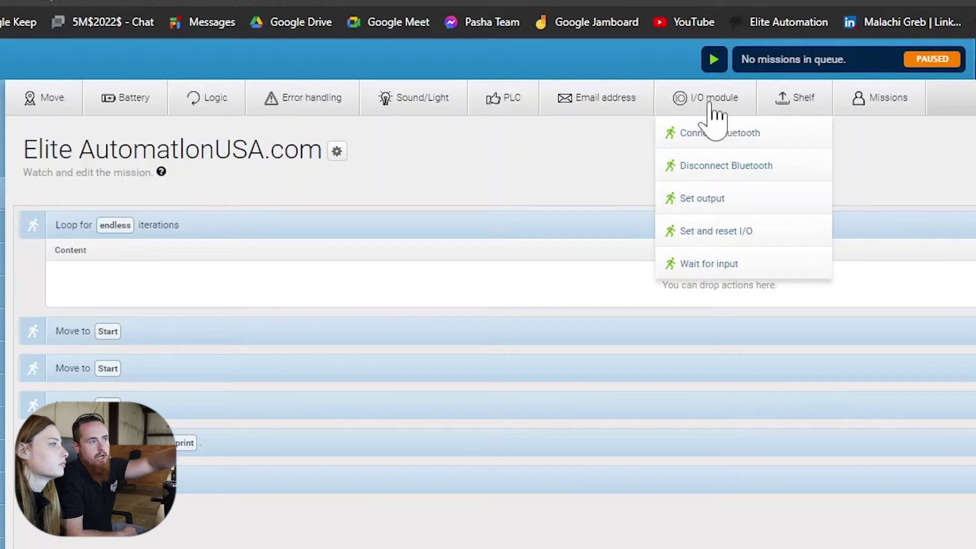
pyautogui.moveTo(781, 102)
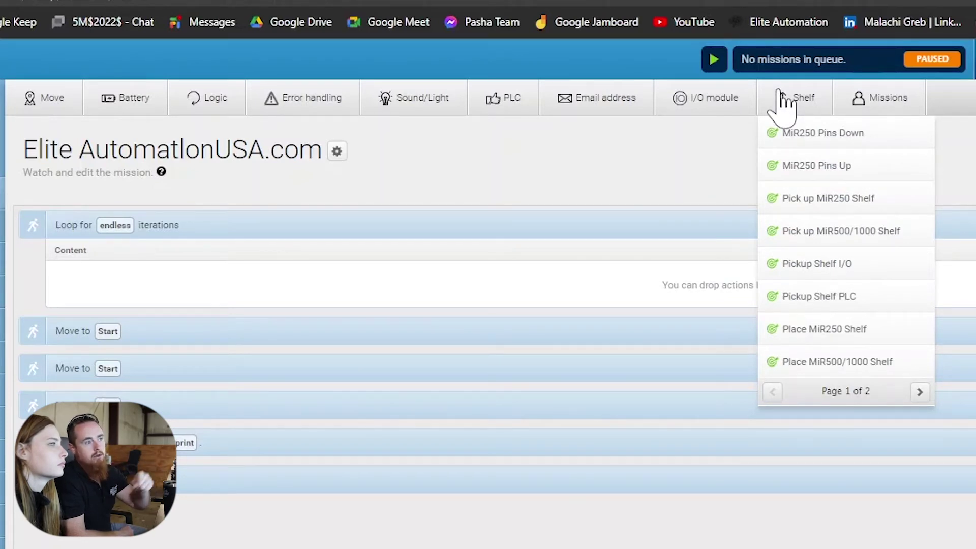
pyautogui.moveTo(867, 98)
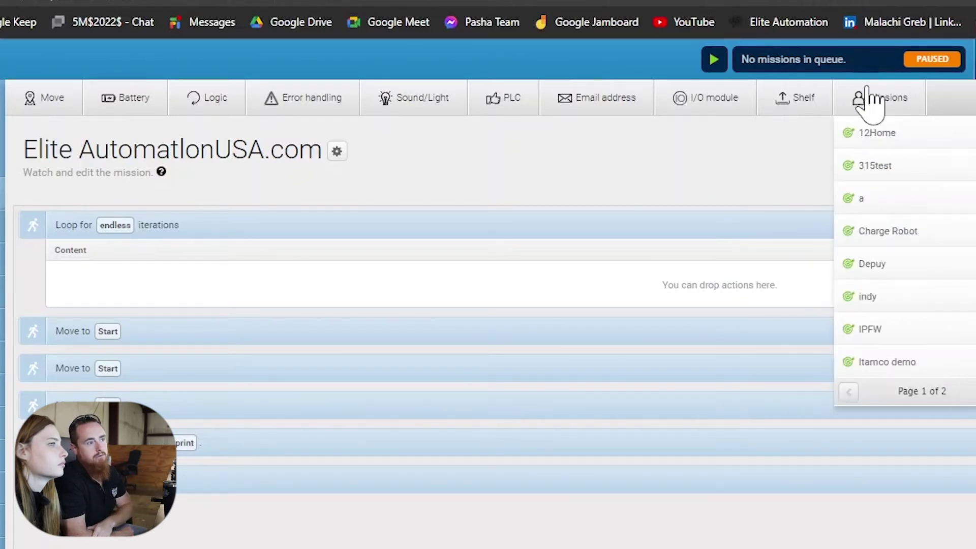
pyautogui.click(973, 391)
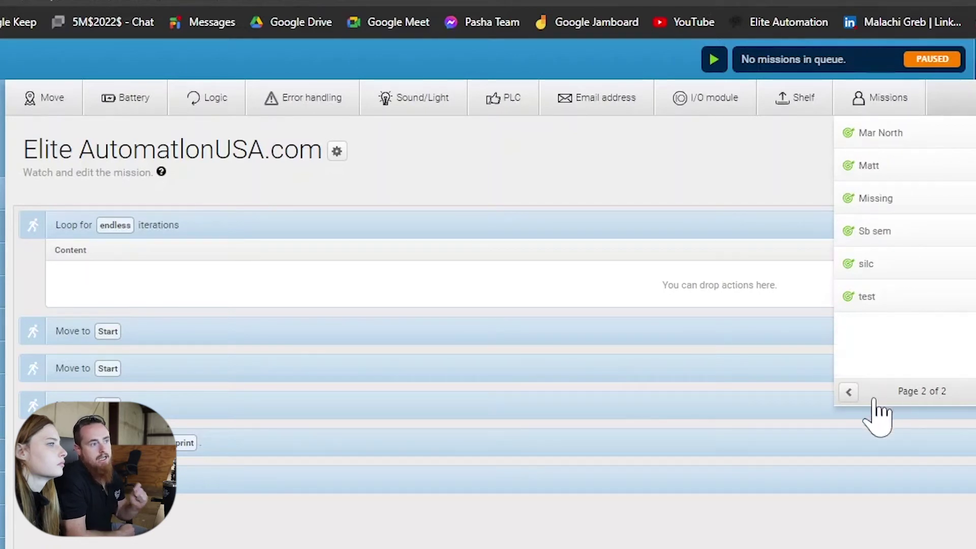
pyautogui.click(849, 392)
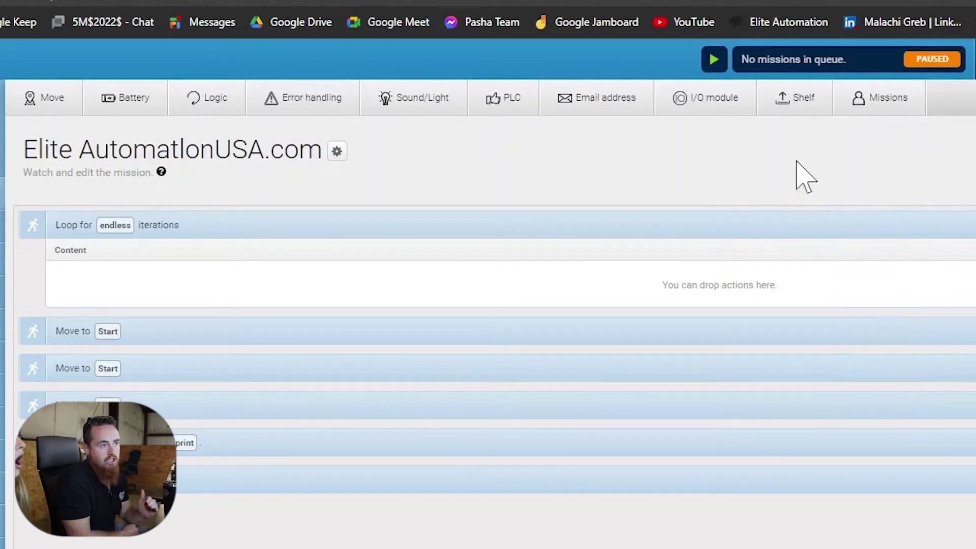
pyautogui.moveTo(872, 104)
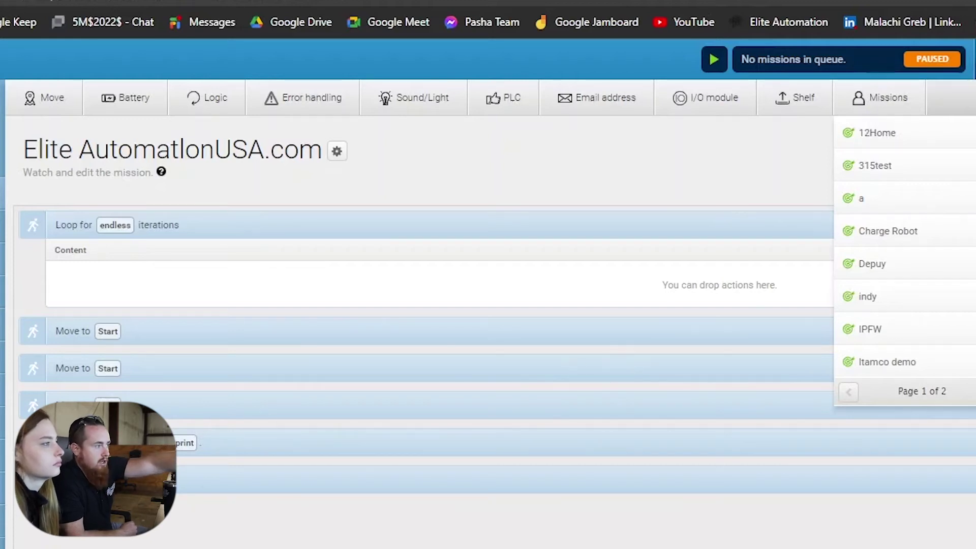
pyautogui.click(615, 362)
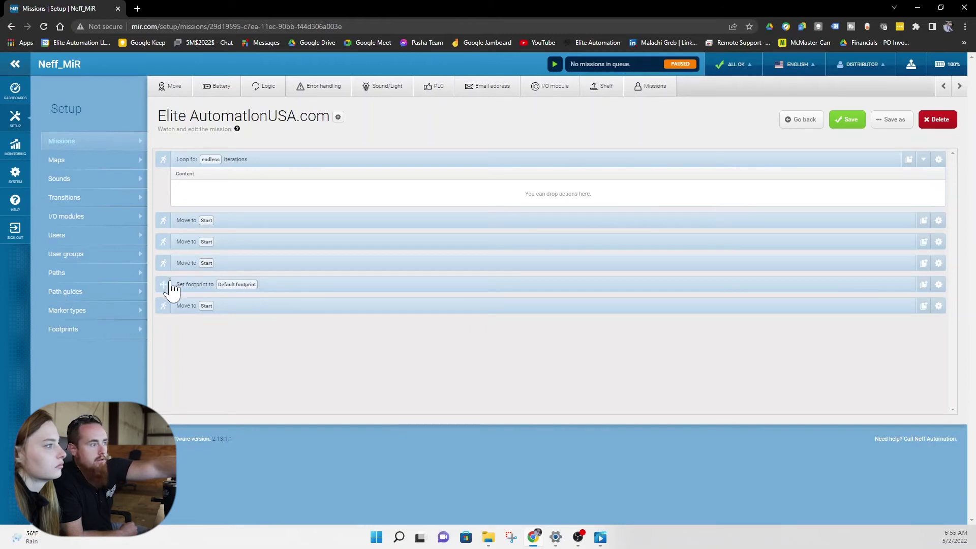
# - Place the Set footprint action above the endless loop and nest all four Move actions inside the loop
pyautogui.moveTo(166, 284); pyautogui.dragTo(178, 195)
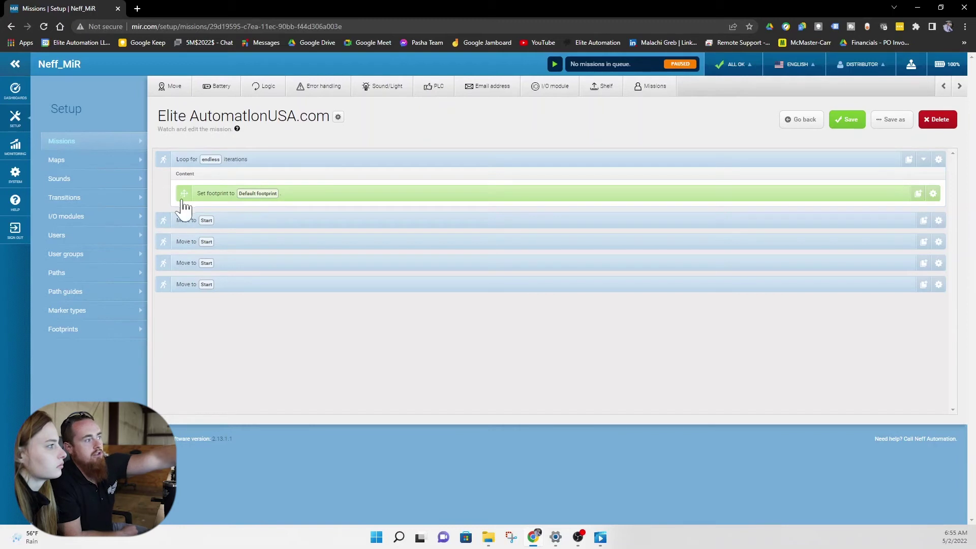
pyautogui.moveTo(184, 199); pyautogui.dragTo(158, 161)
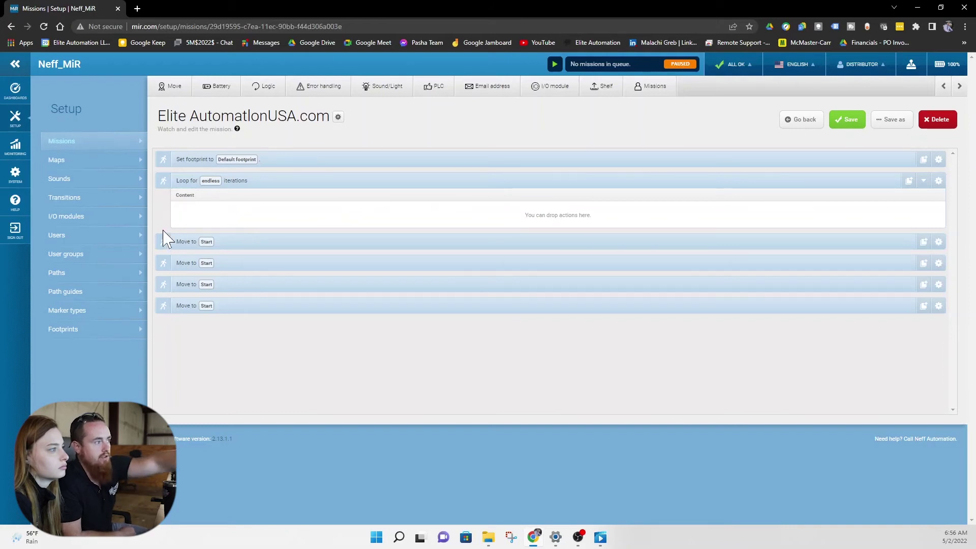
pyautogui.moveTo(161, 244); pyautogui.dragTo(182, 216)
pyautogui.moveTo(179, 233); pyautogui.dragTo(181, 221)
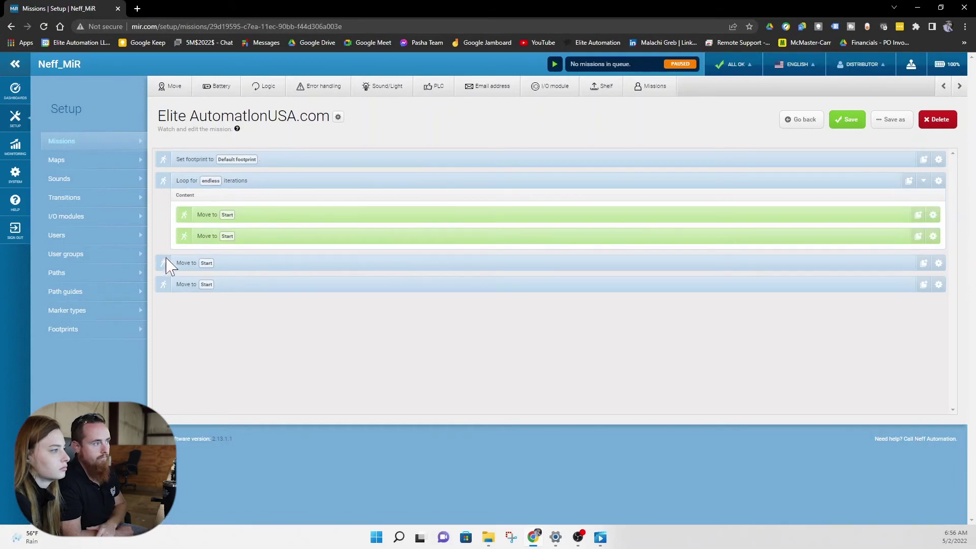
pyautogui.moveTo(164, 270); pyautogui.dragTo(192, 271)
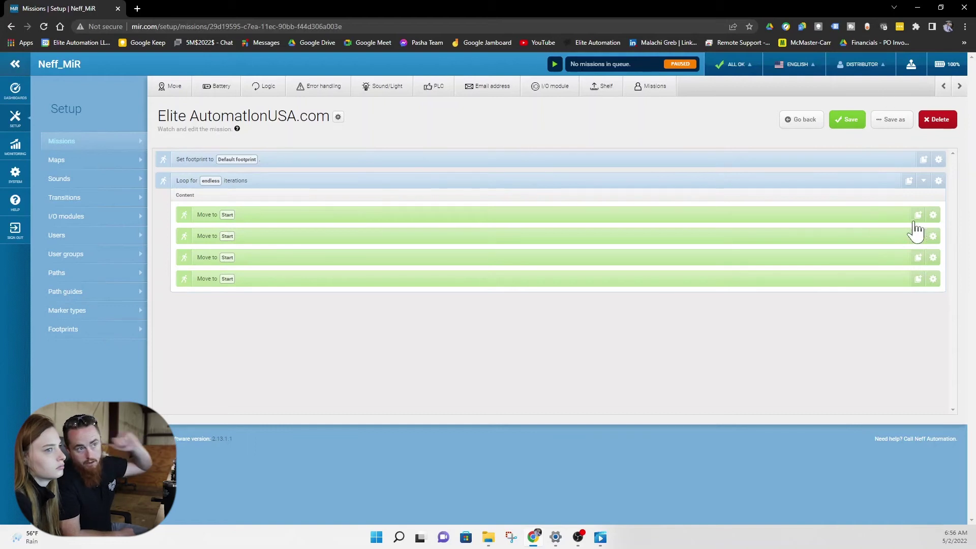
# - Set the first Move action in the loop to position p1 of the EliteAutomationUSA.com map and validate it
pyautogui.click(933, 214)
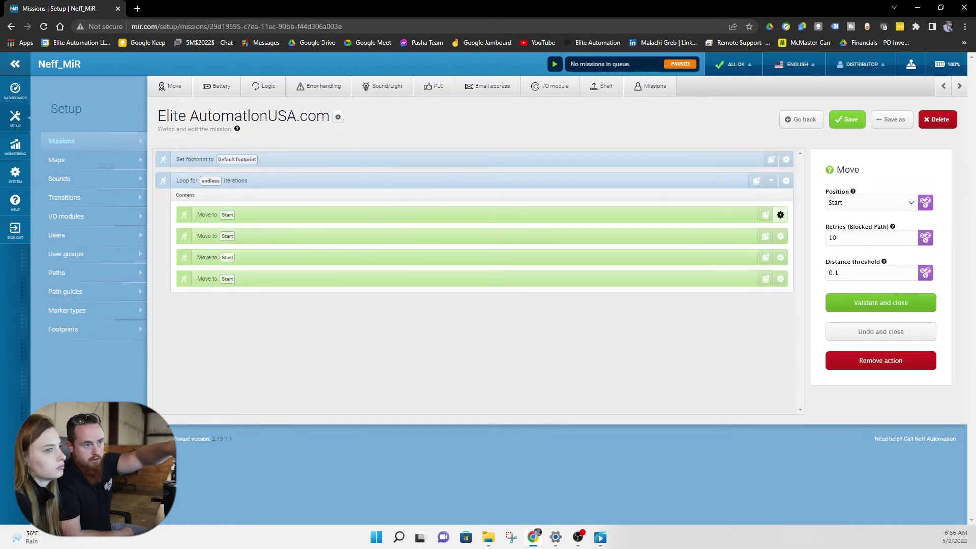
pyautogui.click(913, 203)
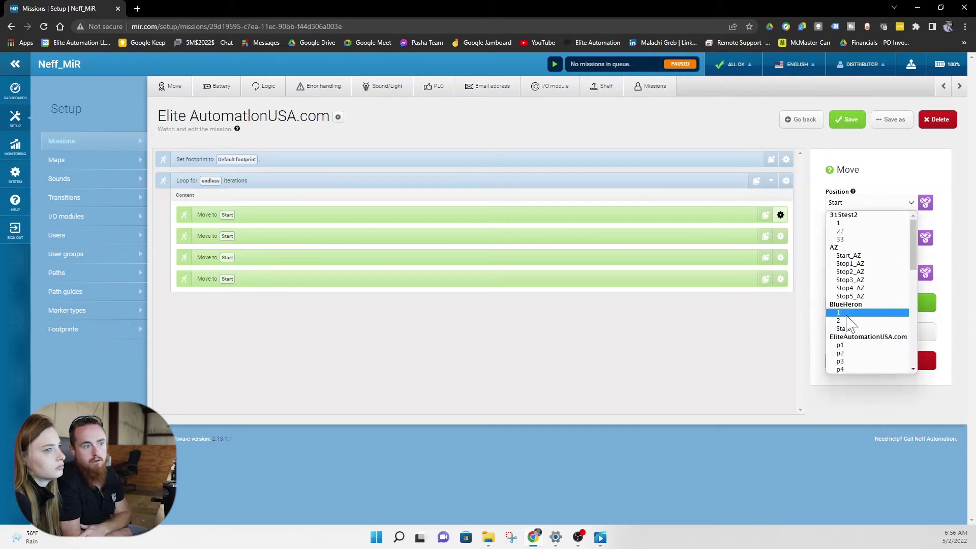
pyautogui.click(857, 345)
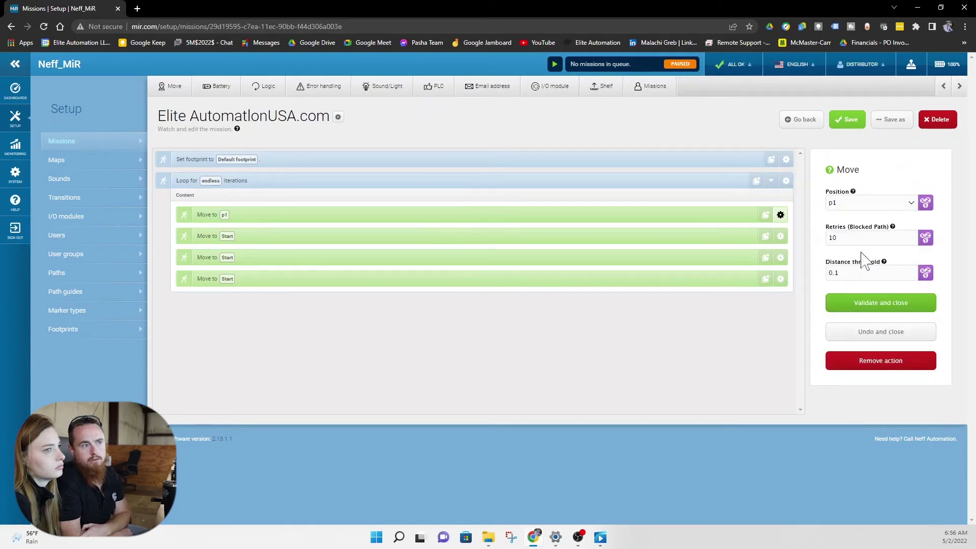
pyautogui.click(869, 304)
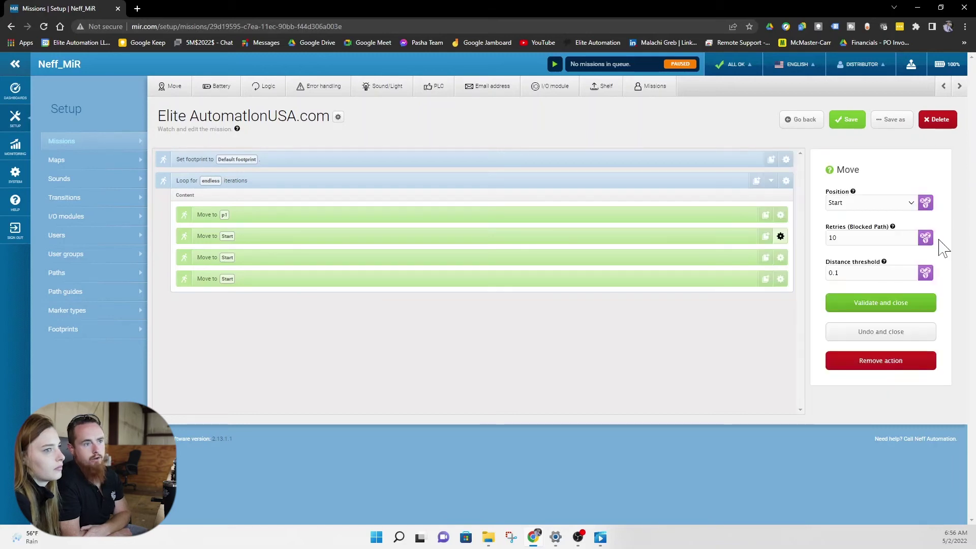
# - Set the second Move action in the loop to position p2 of the EliteAutomationUSA.com map and validate it
pyautogui.click(910, 203)
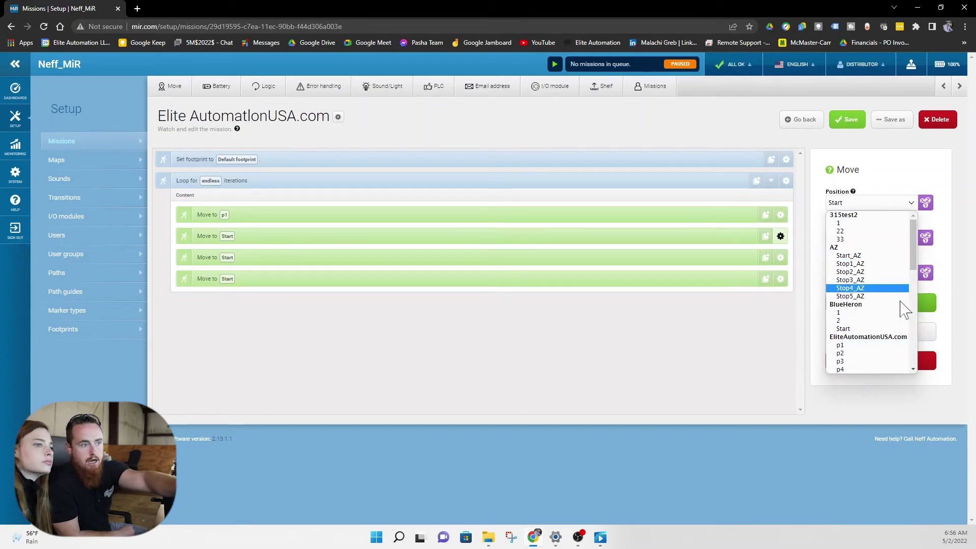
pyautogui.scroll(-1, 902, 348)
pyautogui.scroll(-1, 903, 345)
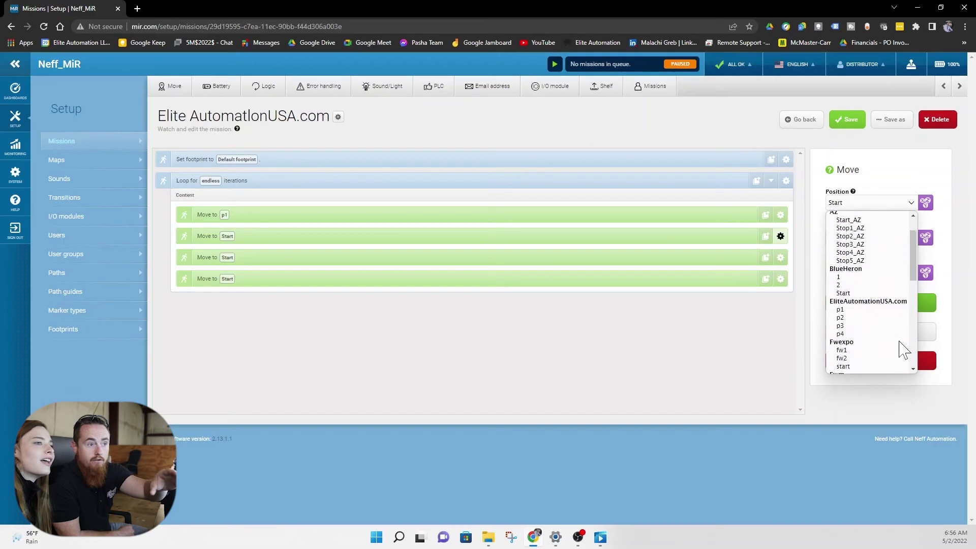
pyautogui.scroll(2, 894, 346)
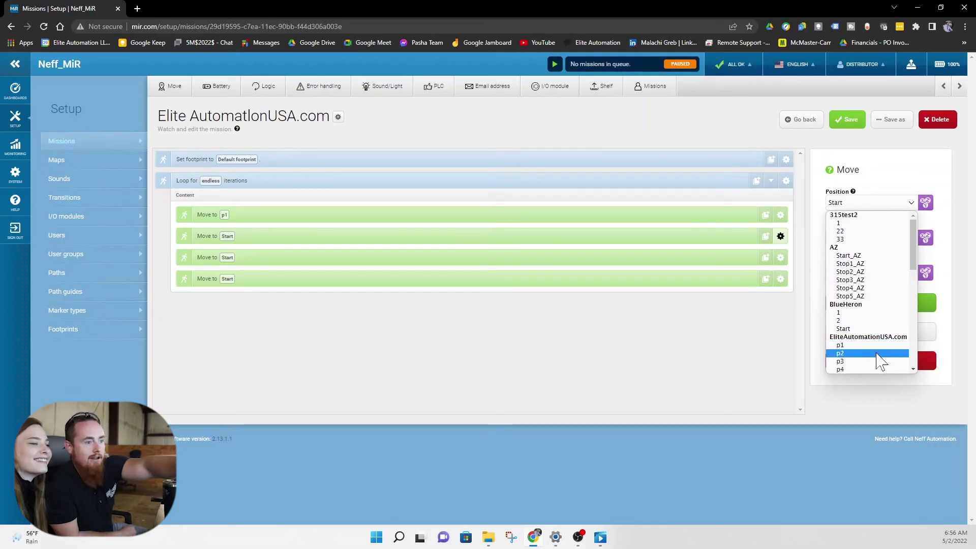
pyautogui.scroll(-2, 882, 361)
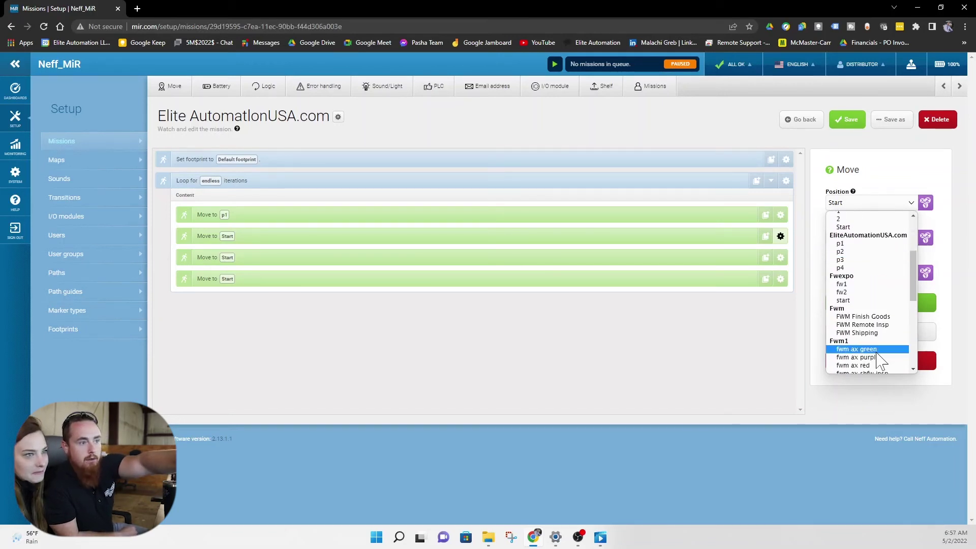
pyautogui.click(874, 252)
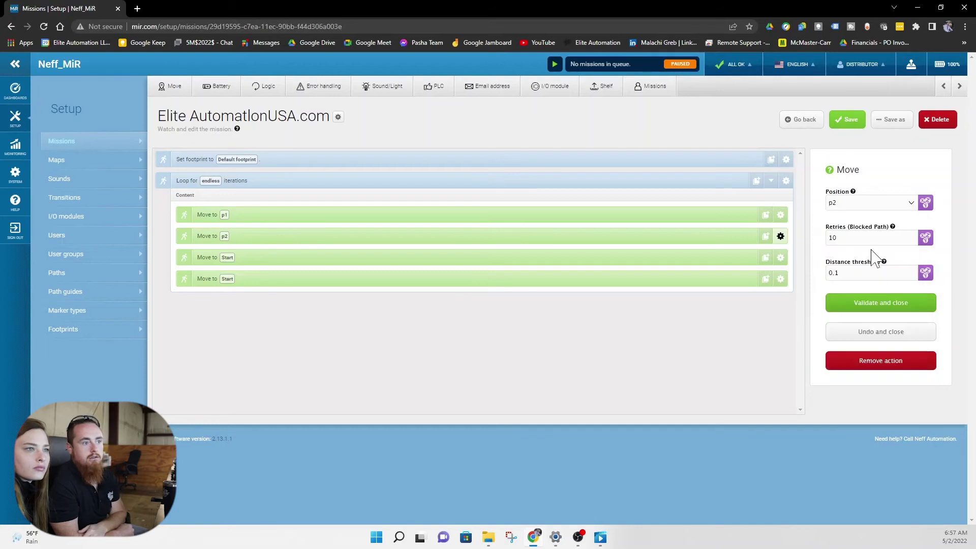
pyautogui.click(869, 303)
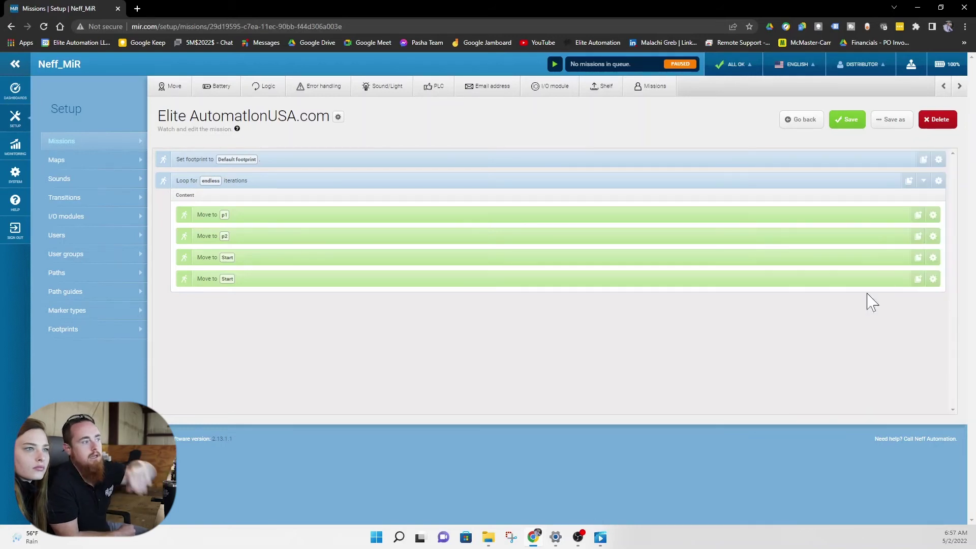
# - Set the third Move action in the loop to position p3 and validate it
pyautogui.click(933, 258)
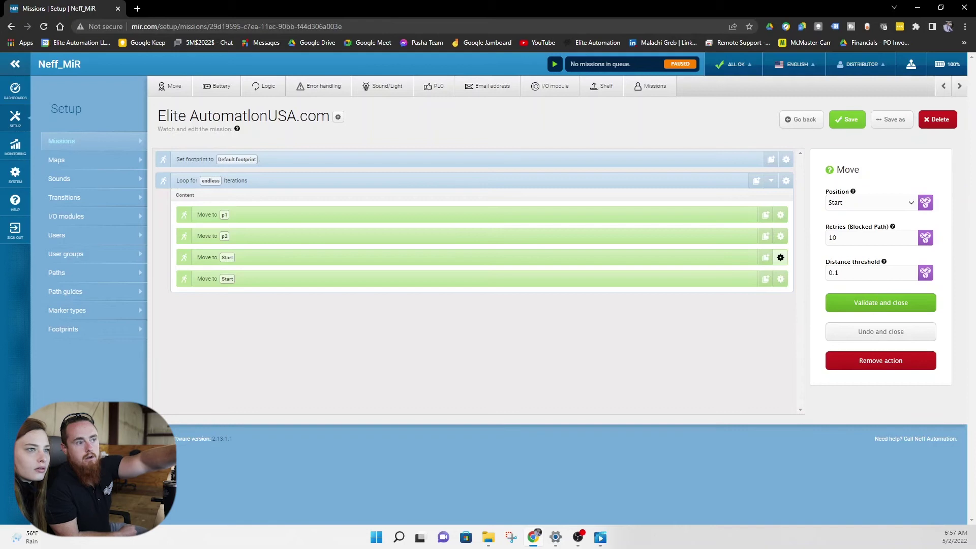
pyautogui.click(883, 203)
pyautogui.click(889, 269)
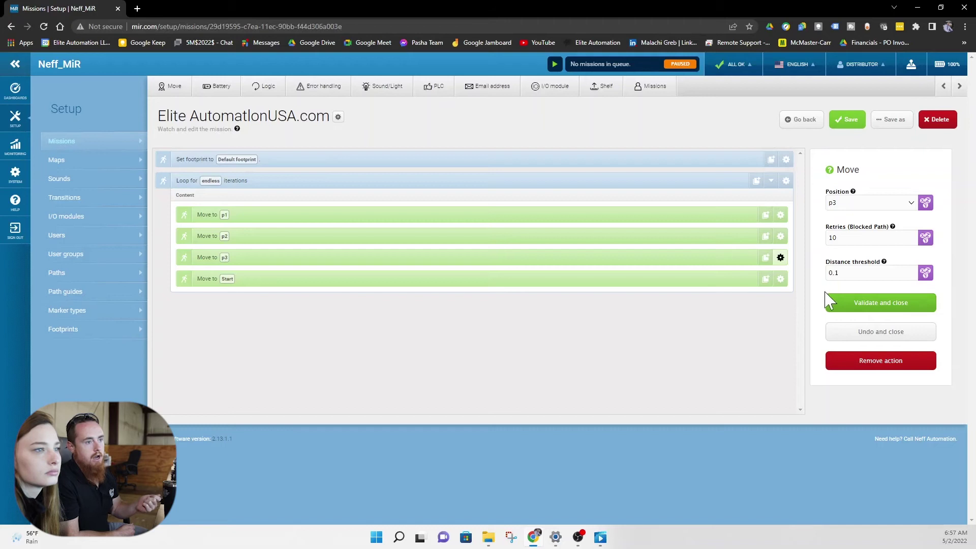
pyautogui.click(908, 307)
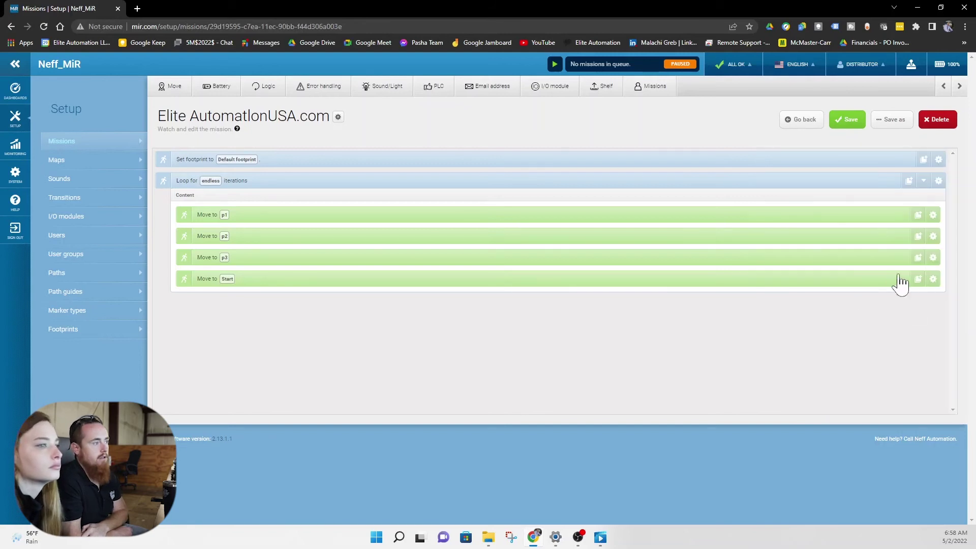
# - Set the fourth Move action in the loop to position p4 of the EliteAutomationUSA.com map, validate it and save the mission
pyautogui.click(935, 280)
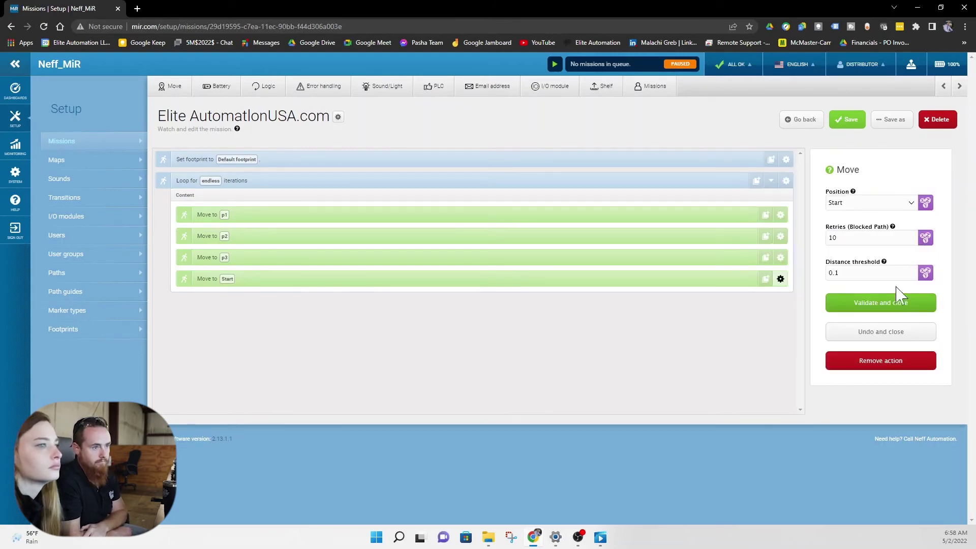
pyautogui.click(885, 203)
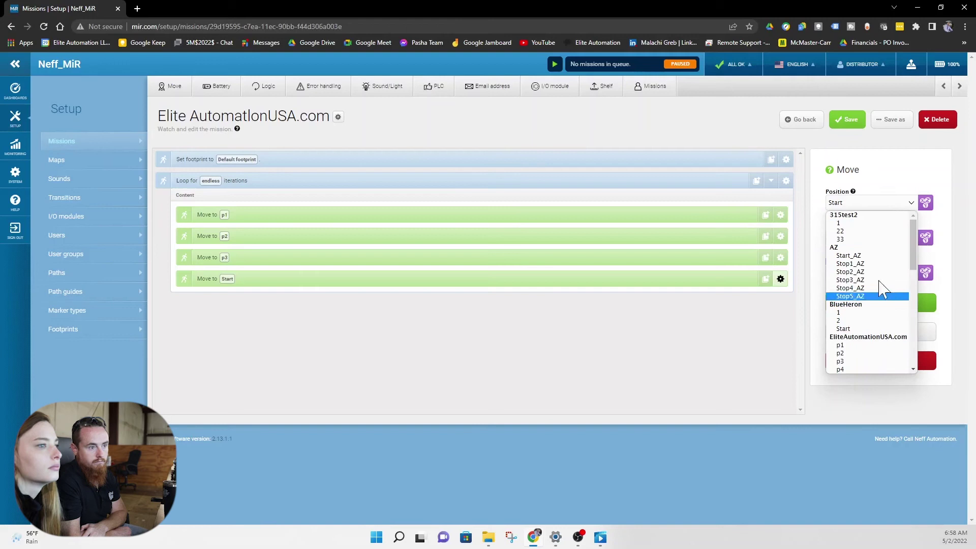
pyautogui.click(871, 370)
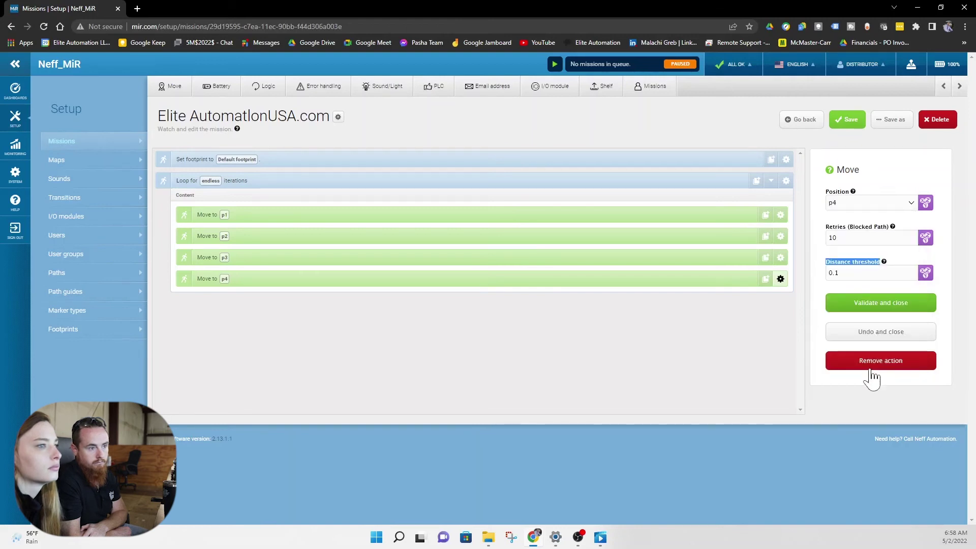
pyautogui.click(865, 305)
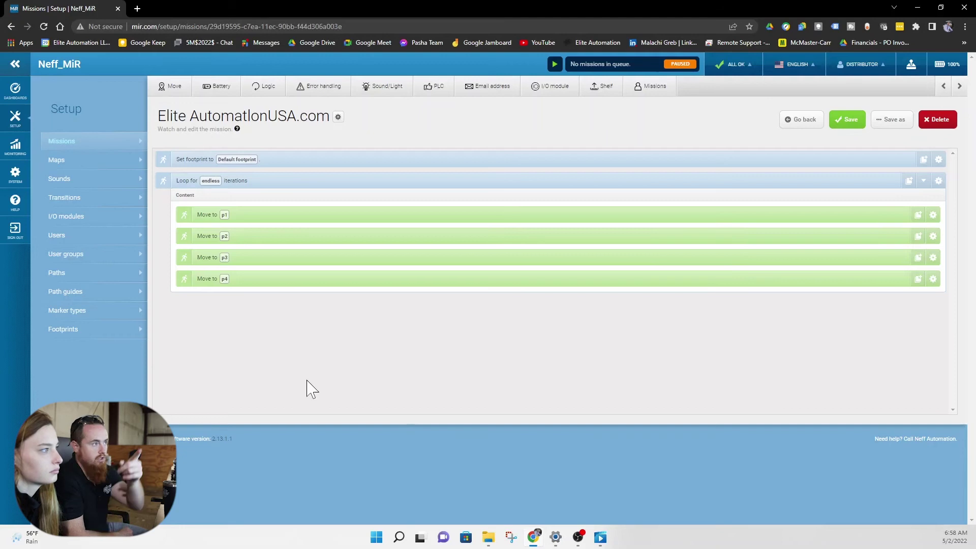
pyautogui.click(840, 122)
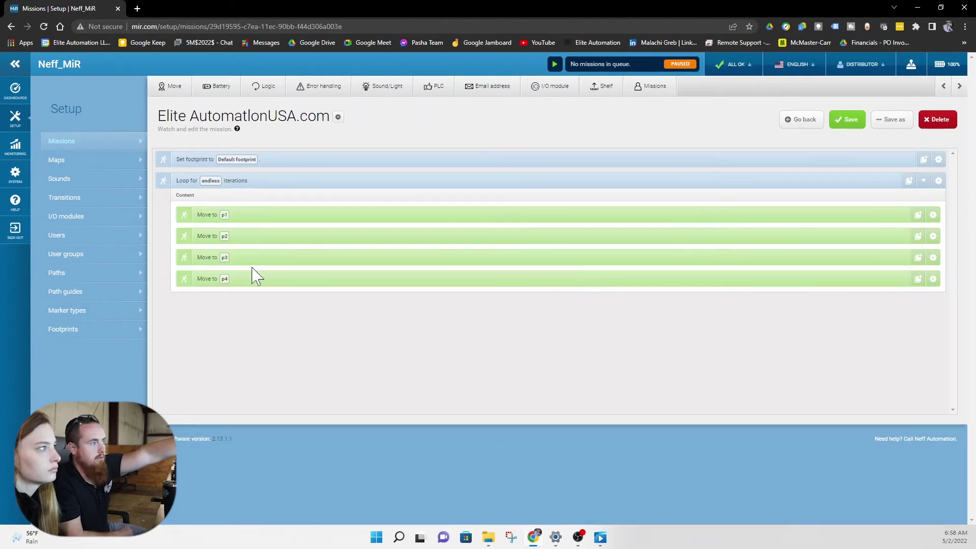
# - Queue the Elite AutomationUSA.com mission from the Elite Automation dashboard and start the robot running it
pyautogui.click(15, 91)
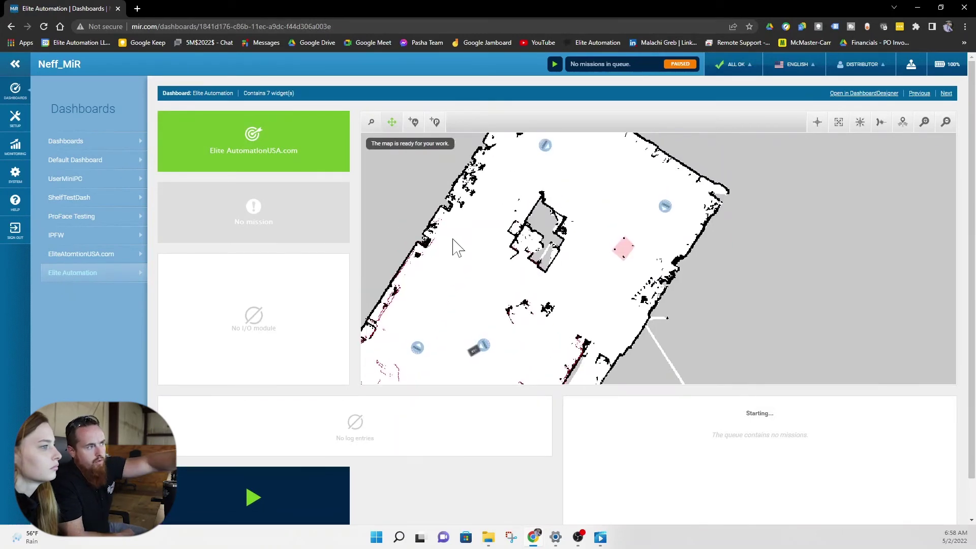
pyautogui.click(326, 160)
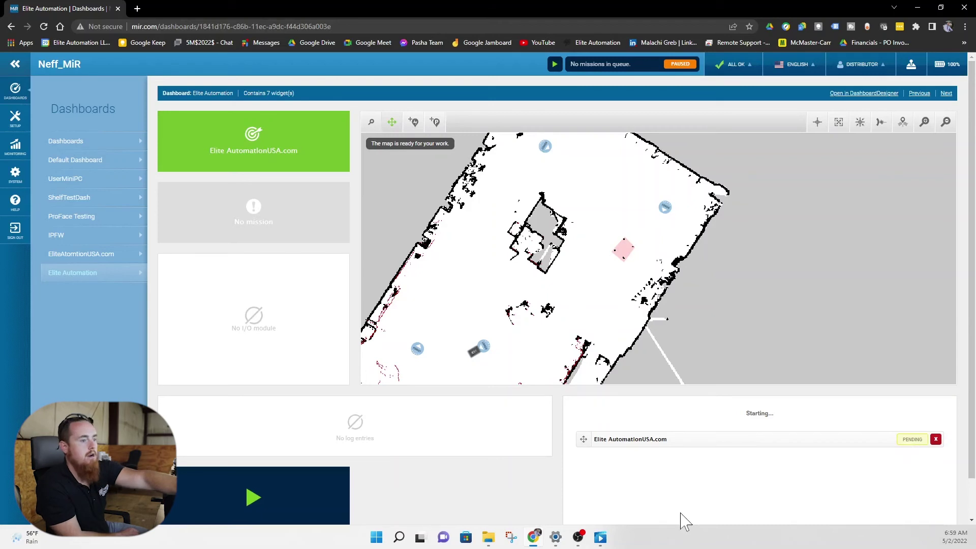
pyautogui.scroll(-1, 374, 506)
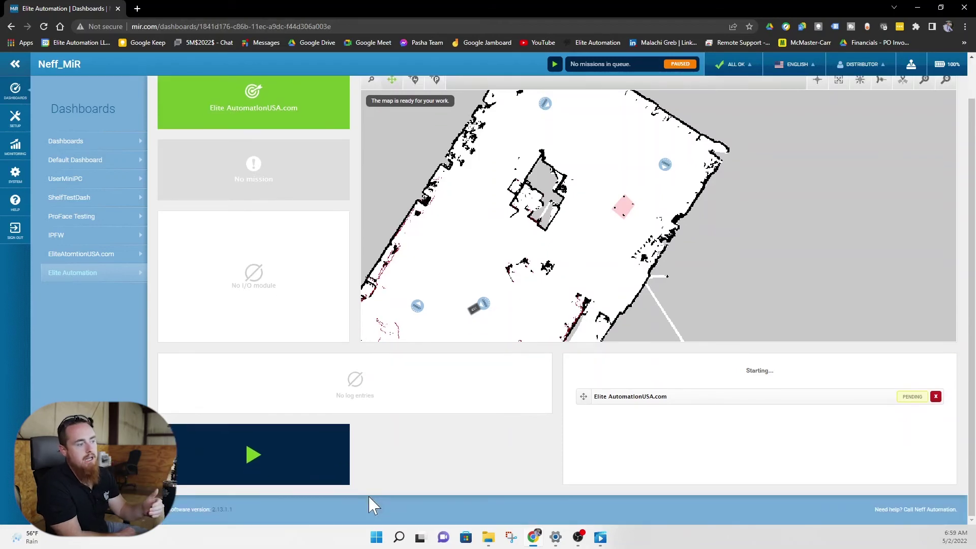
pyautogui.click(254, 458)
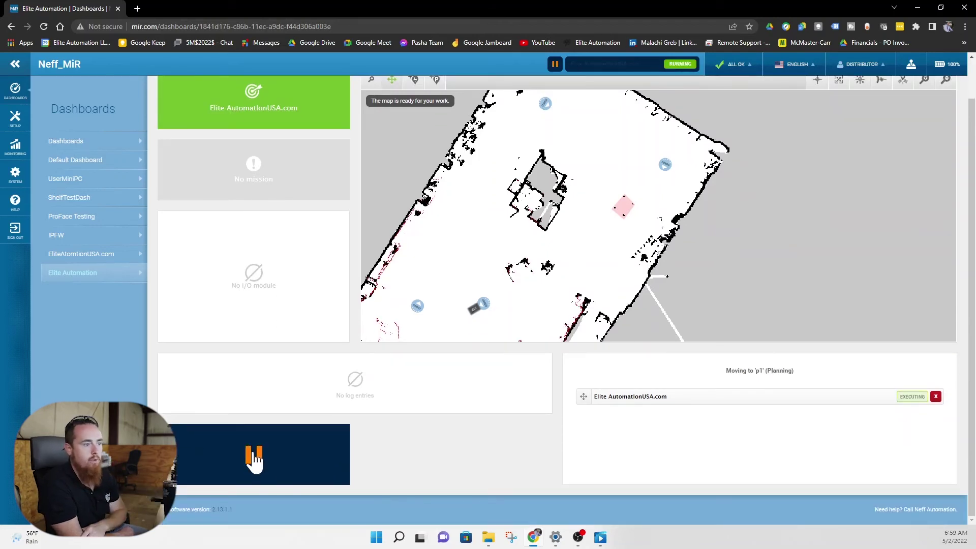
# - Follow the robot's planned path and detected obstacles on the dashboard map as it travels between the mission's positions
pyautogui.scroll(1, 305, 447)
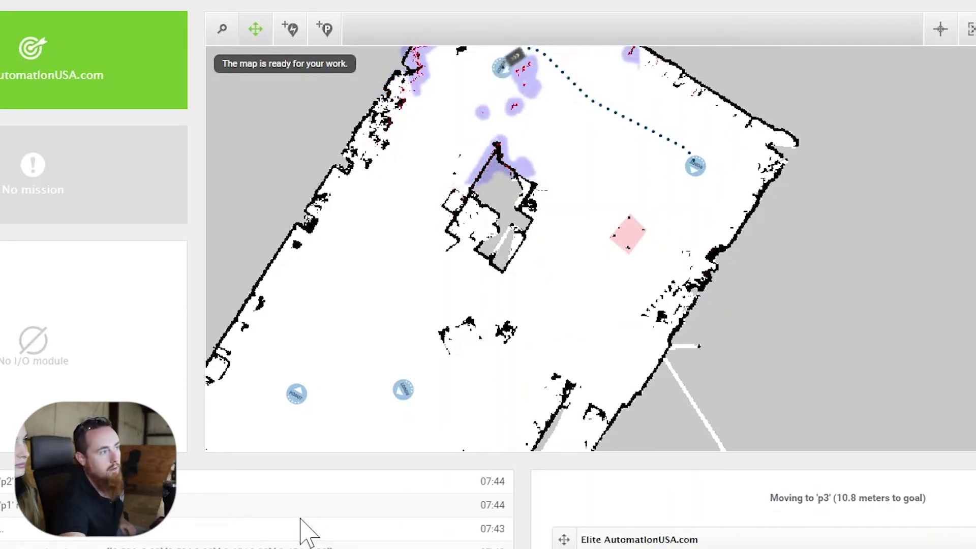
pyautogui.scroll(-3, 563, 173)
pyautogui.scroll(3, 564, 173)
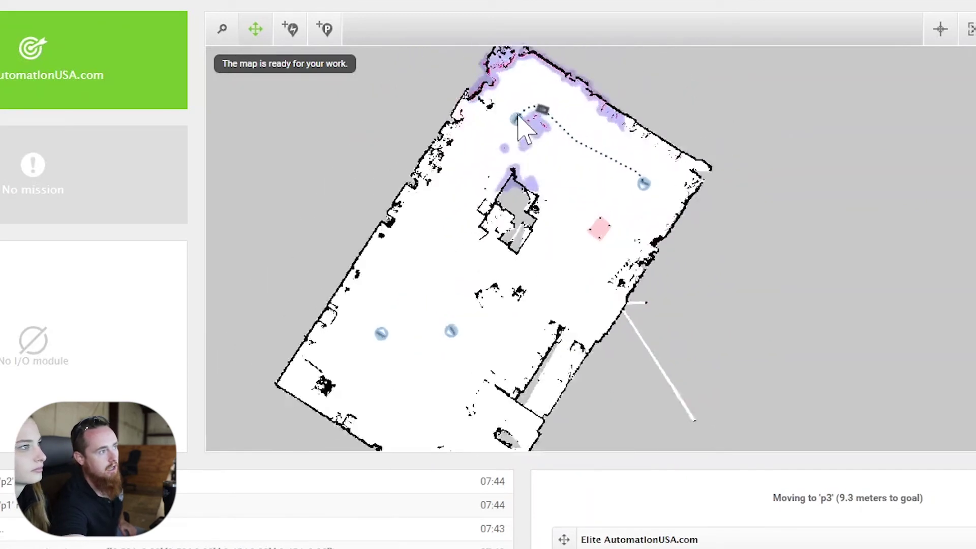
pyautogui.scroll(3, 551, 145)
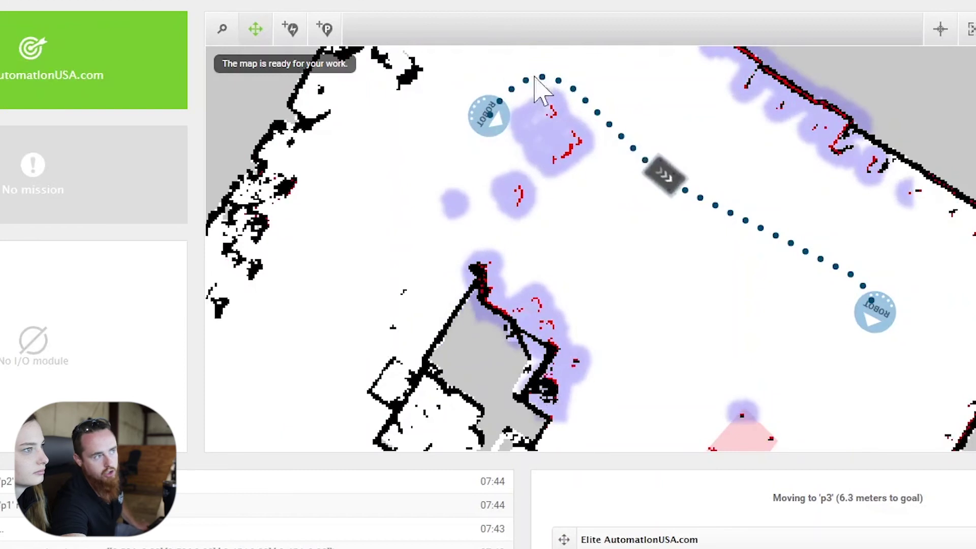
pyautogui.scroll(-4, 866, 339)
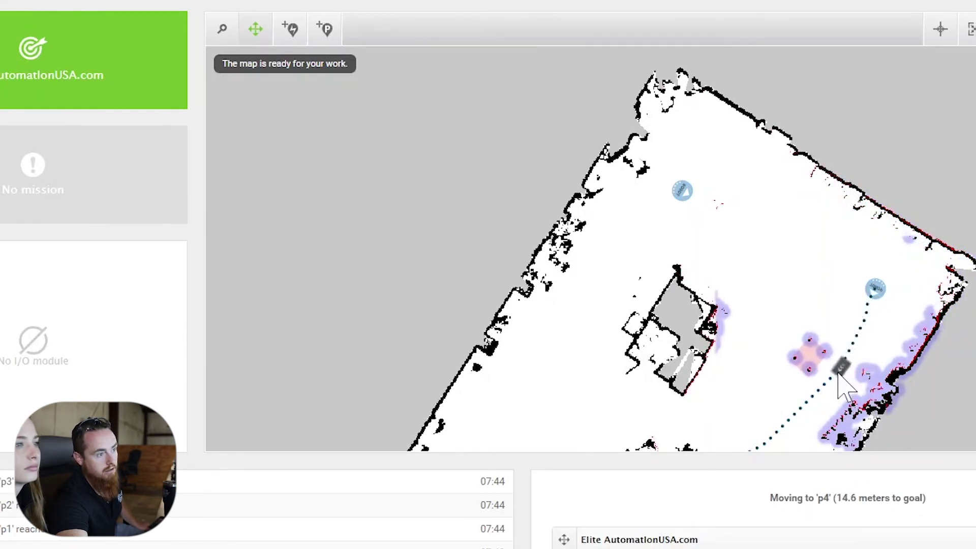
pyautogui.scroll(-5, 824, 386)
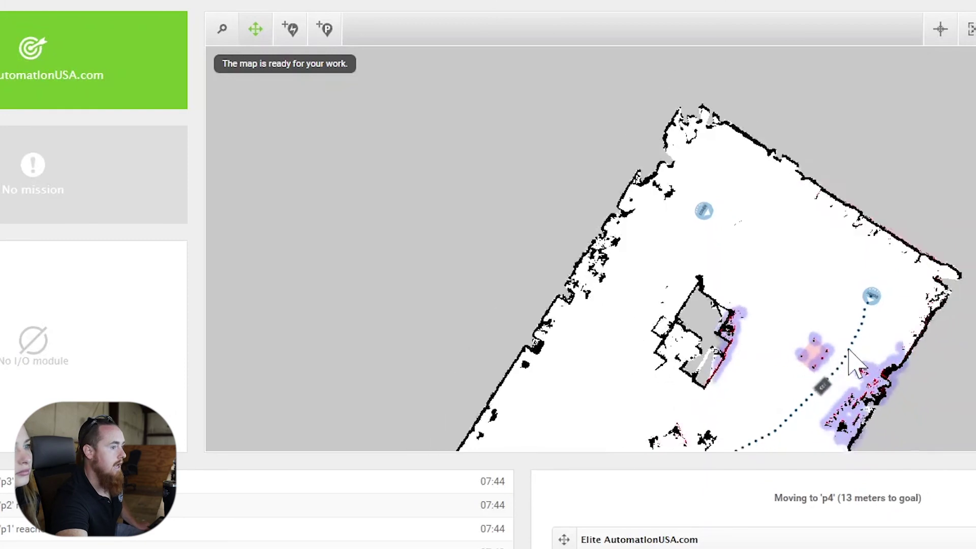
pyautogui.scroll(5, 799, 413)
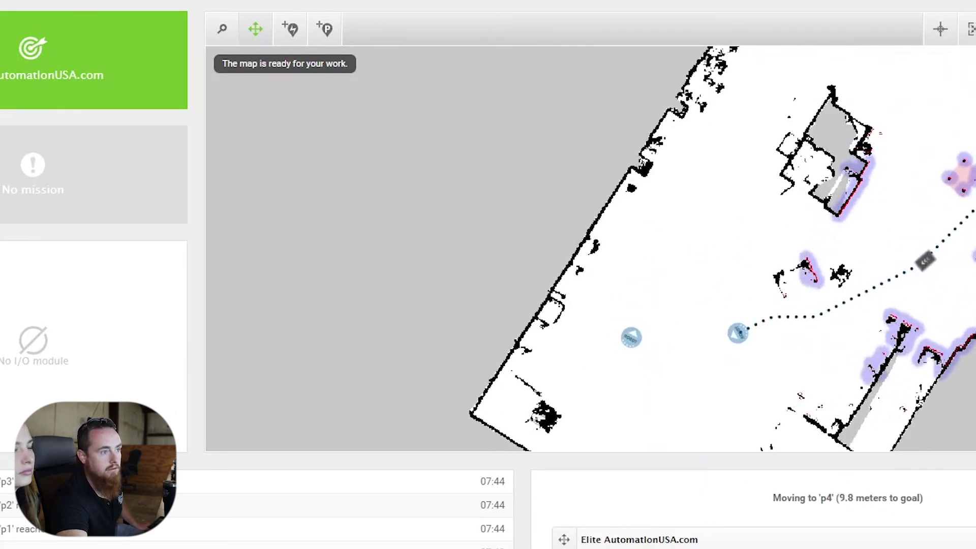
pyautogui.scroll(-5, 883, 300)
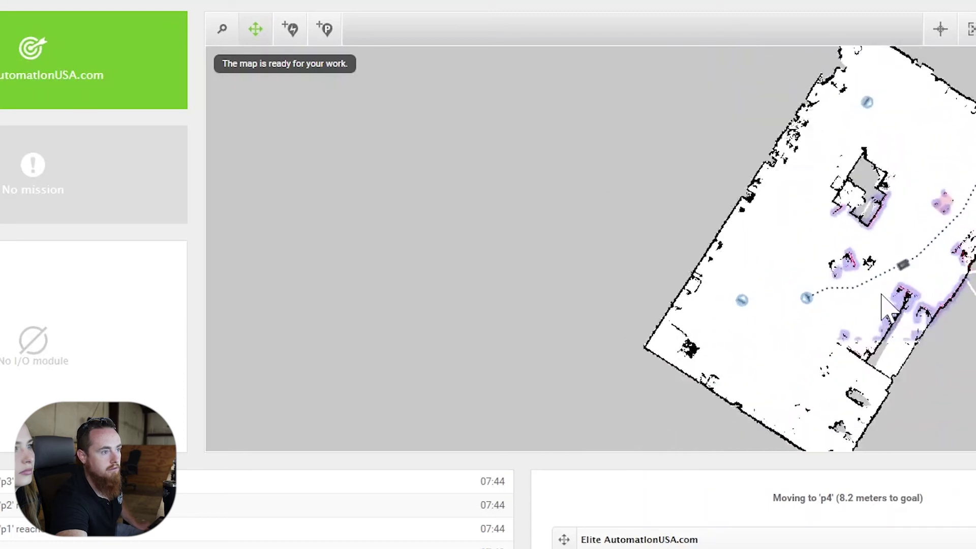
pyautogui.scroll(5, 884, 300)
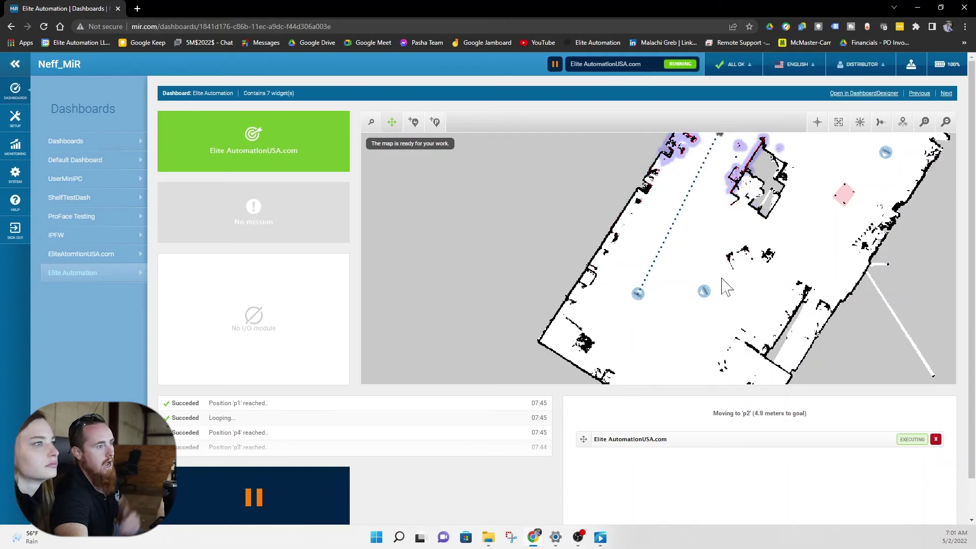
pyautogui.scroll(-5, 727, 285)
pyautogui.scroll(8, 778, 152)
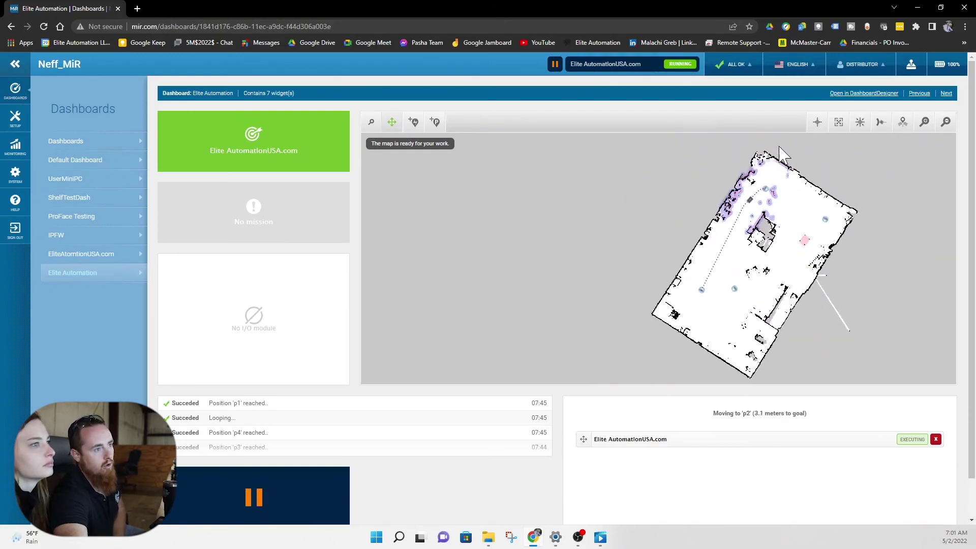
pyautogui.scroll(-4, 791, 211)
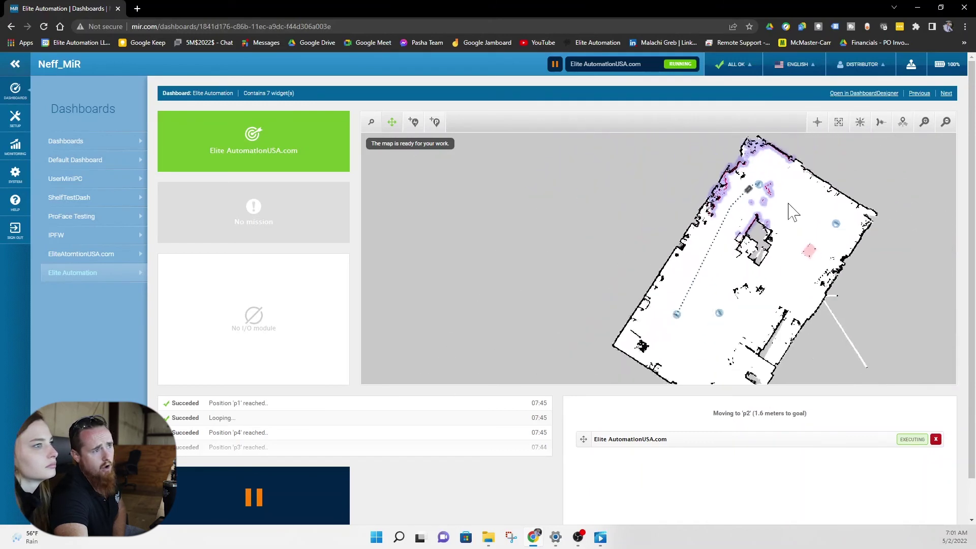
pyautogui.scroll(5, 780, 193)
pyautogui.scroll(-2, 780, 189)
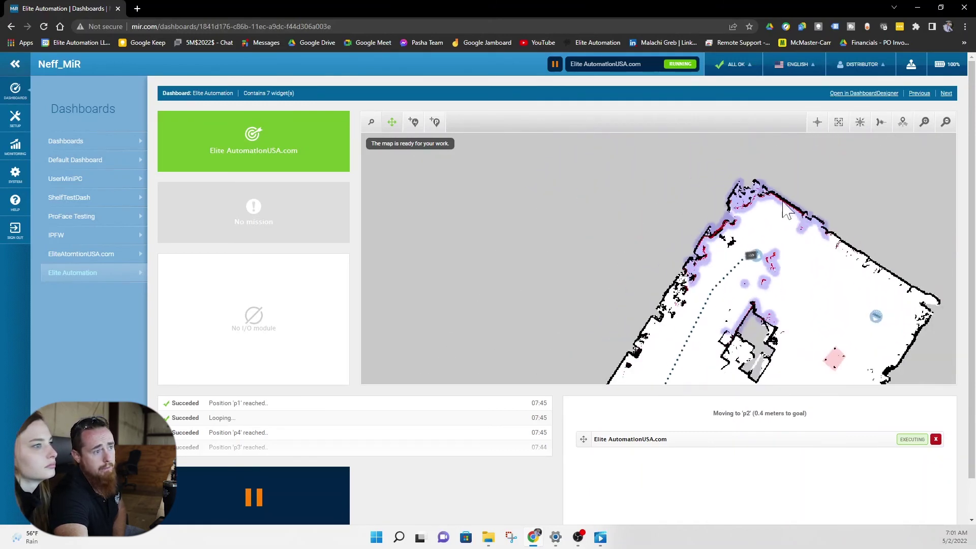